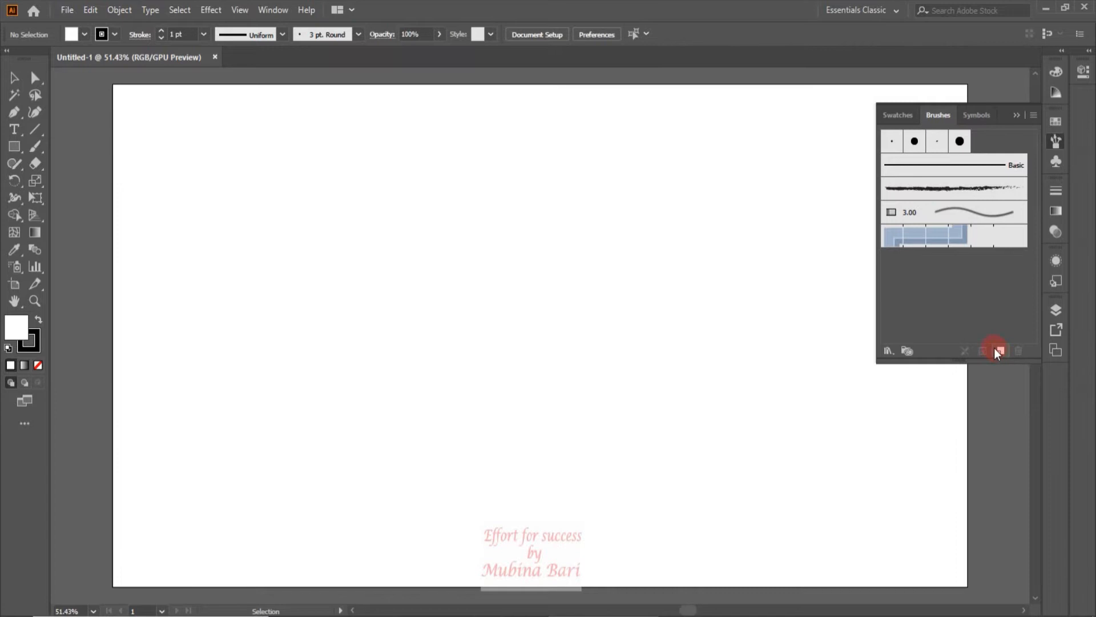
# - Start a new calligraphic brush and open its options
pyautogui.click(1000, 350)
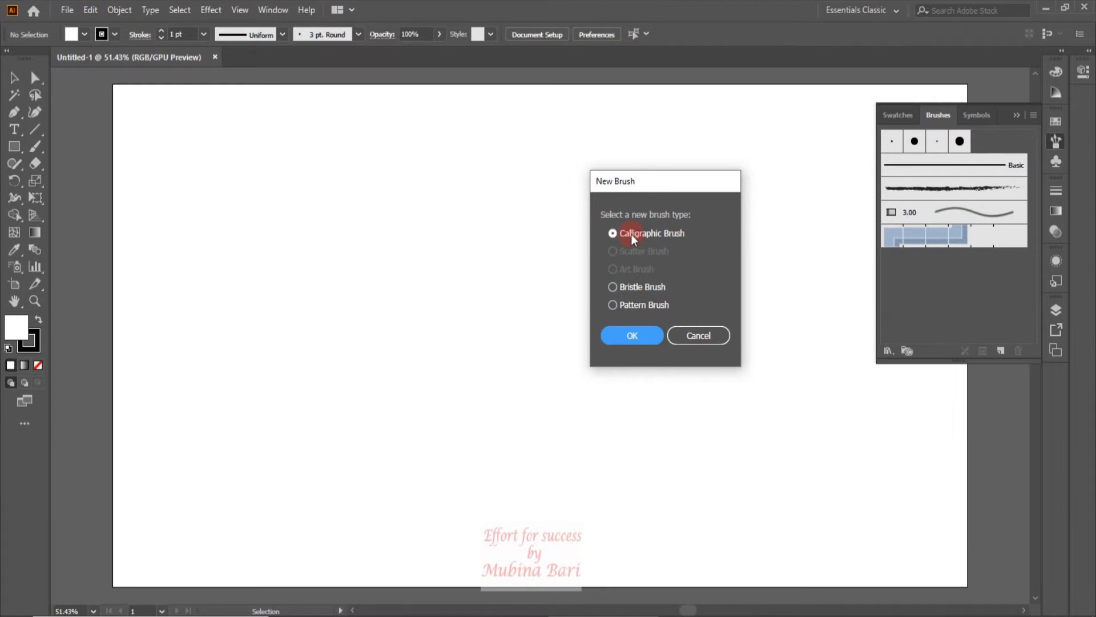
pyautogui.click(611, 341)
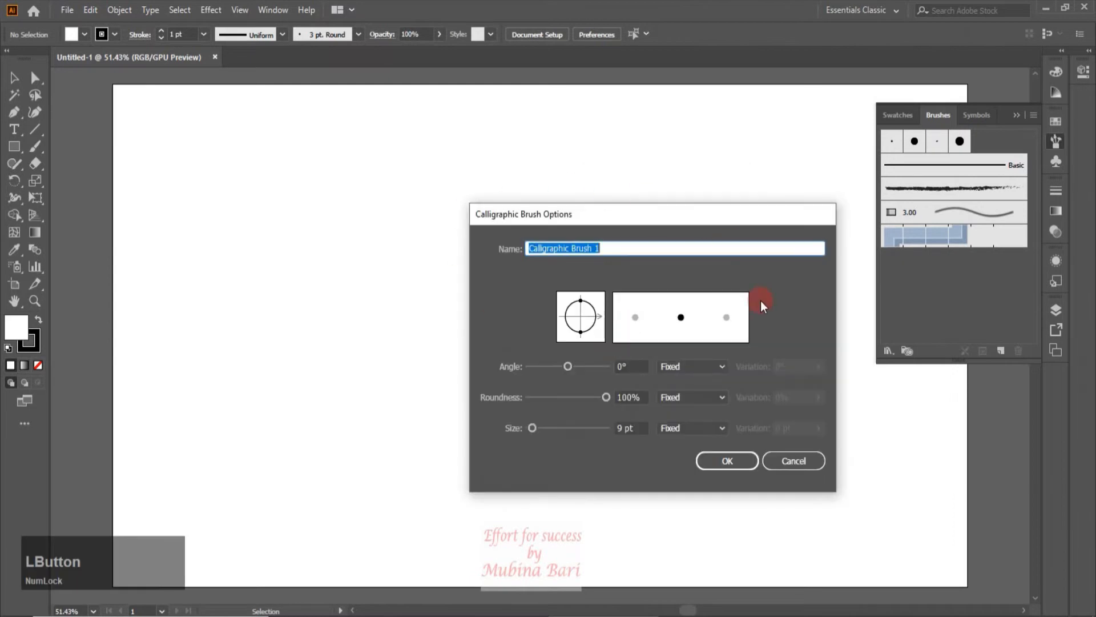
pyautogui.moveTo(667, 208); pyautogui.dragTo(626, 110)
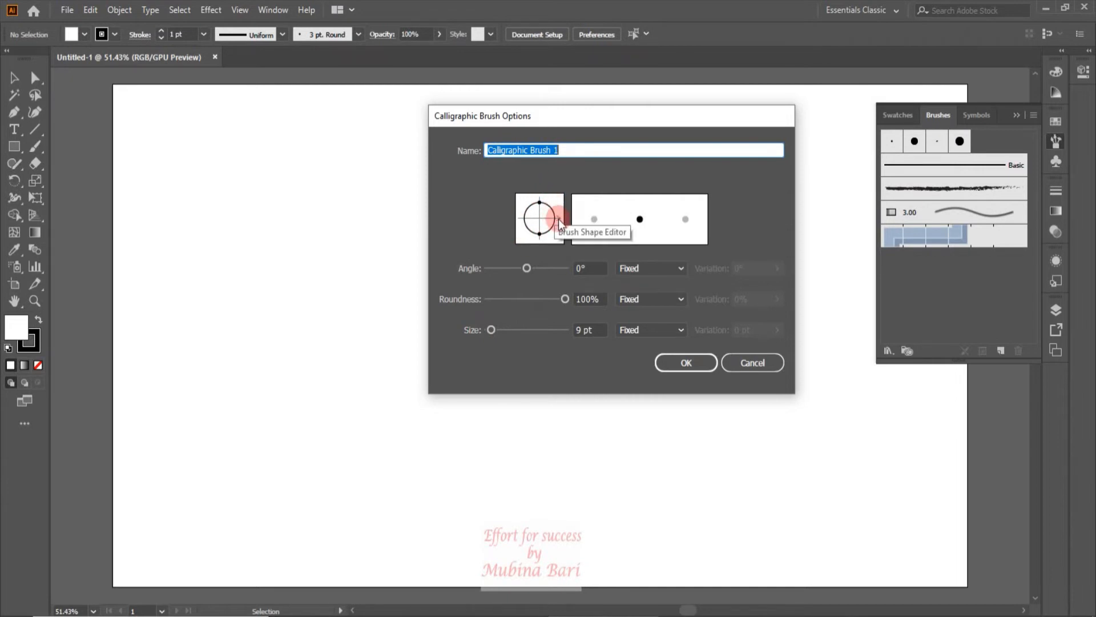
# - Shape the brush tip visually to an angle of -53° and a roundness of 27%, with a size of 51 pt
pyautogui.moveTo(558, 223)
pyautogui.mouseDown()
pyautogui.moveTo(553, 203)
pyautogui.moveTo(557, 242)
pyautogui.mouseUp()
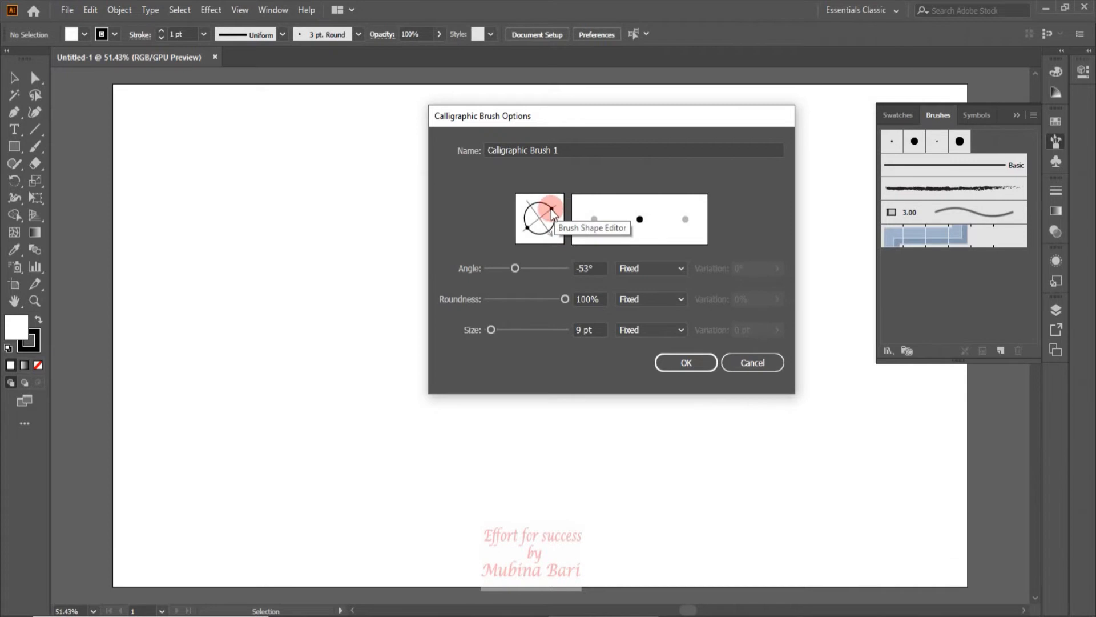
pyautogui.moveTo(551, 209); pyautogui.dragTo(544, 218)
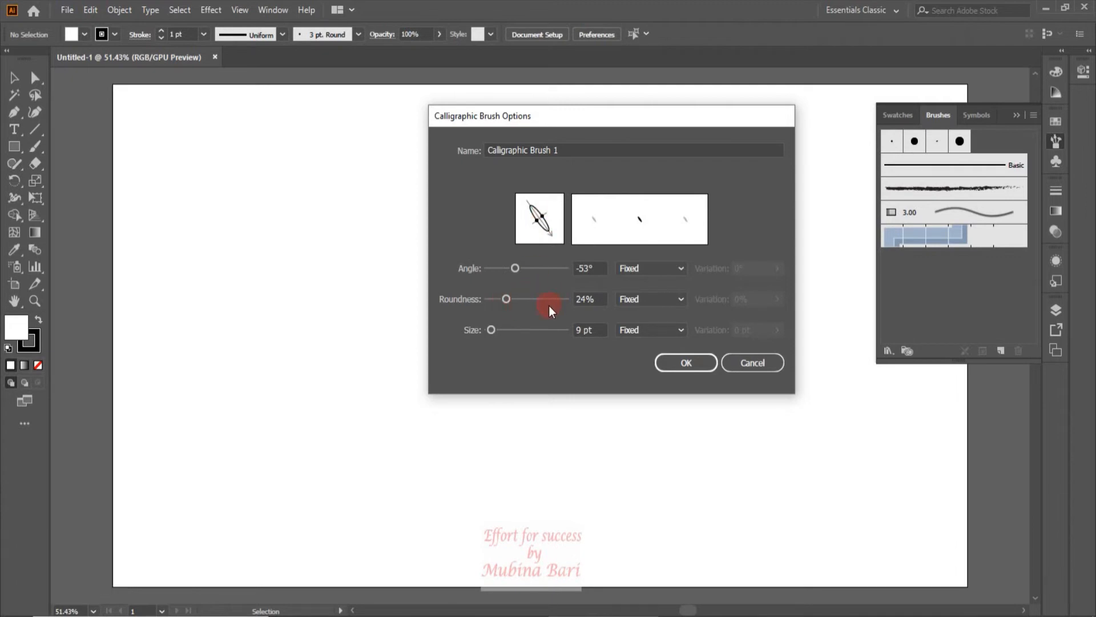
pyautogui.moveTo(491, 331); pyautogui.dragTo(508, 329)
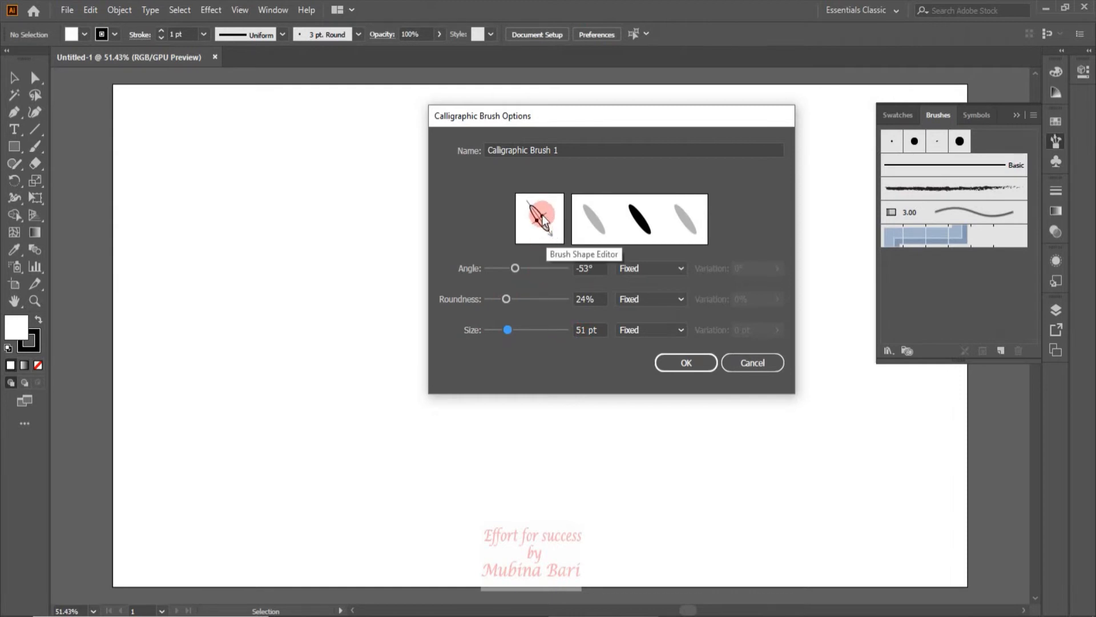
pyautogui.moveTo(541, 218); pyautogui.dragTo(557, 211)
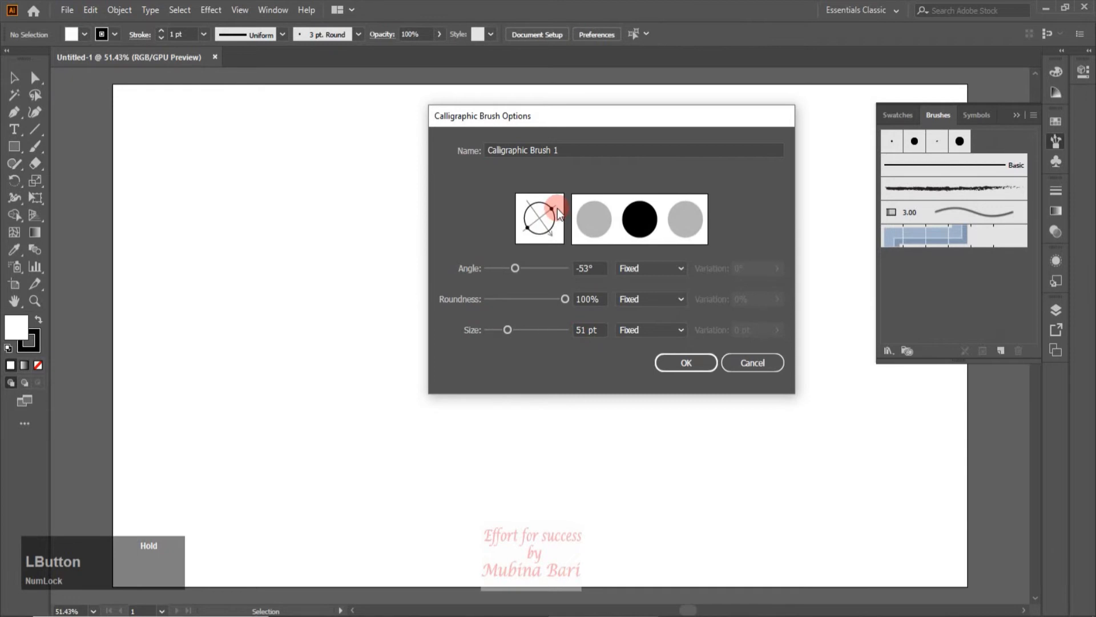
pyautogui.moveTo(558, 208); pyautogui.dragTo(544, 218)
pyautogui.moveTo(509, 298); pyautogui.dragTo(512, 301)
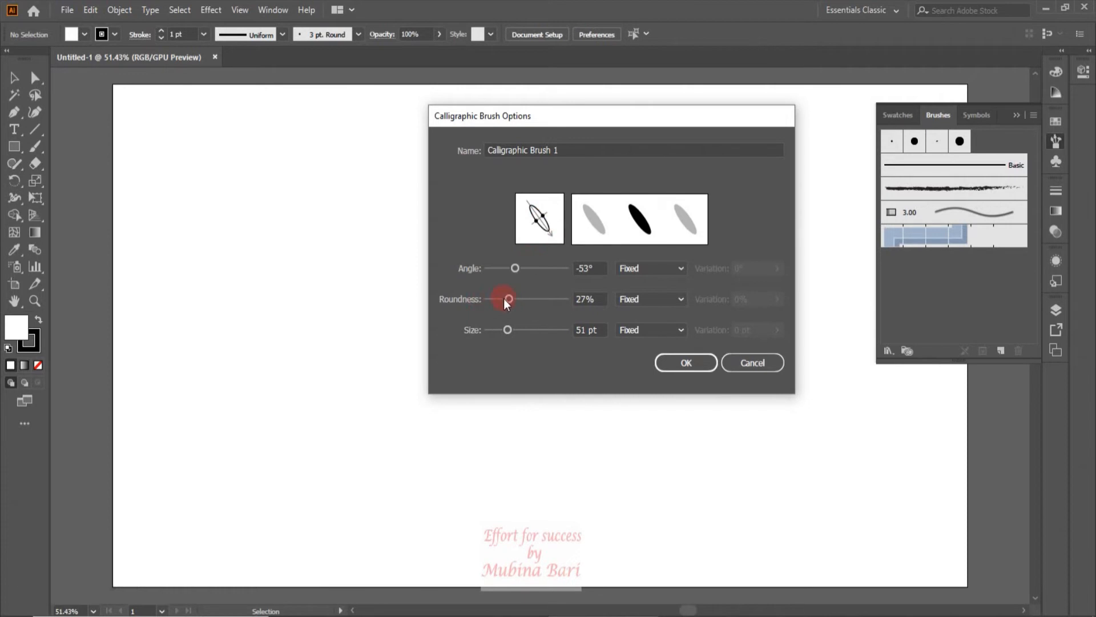
# - Set the brush's roundness to 50%, its angle to 45° and its size to 20 pt, and create the brush
pyautogui.click(585, 271)
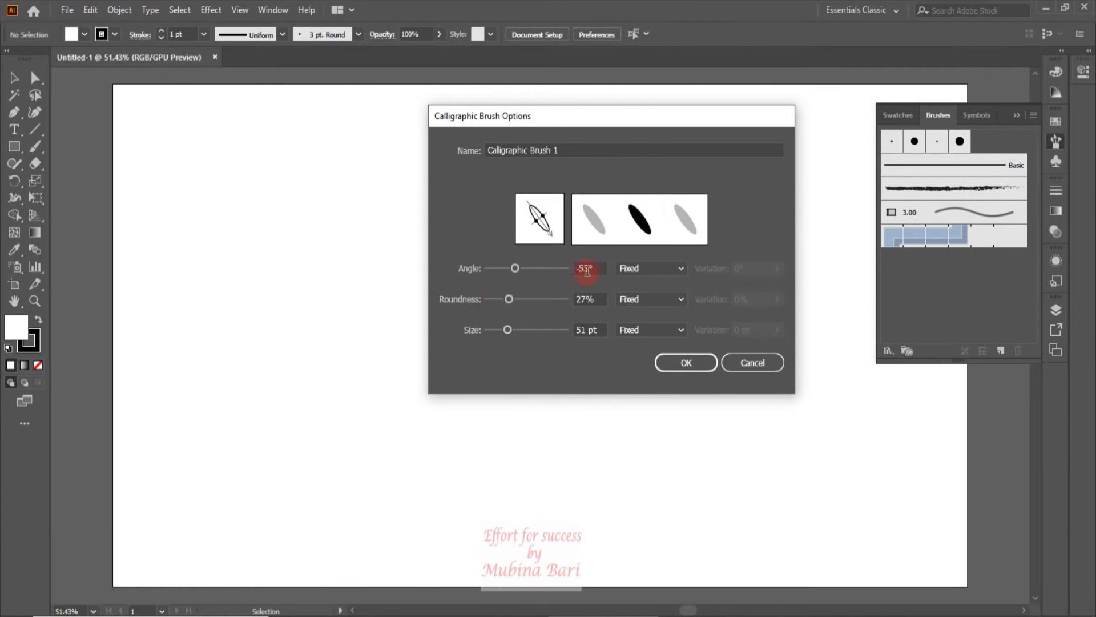
pyautogui.click(584, 300)
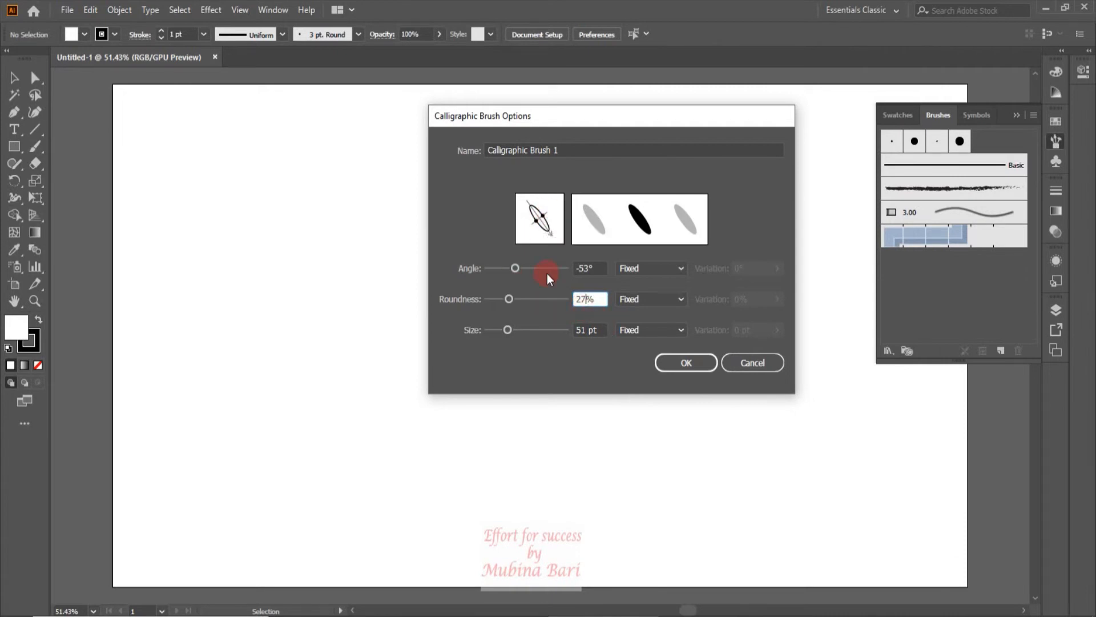
pyautogui.press('BackSpace')
pyautogui.press('BackSpace')
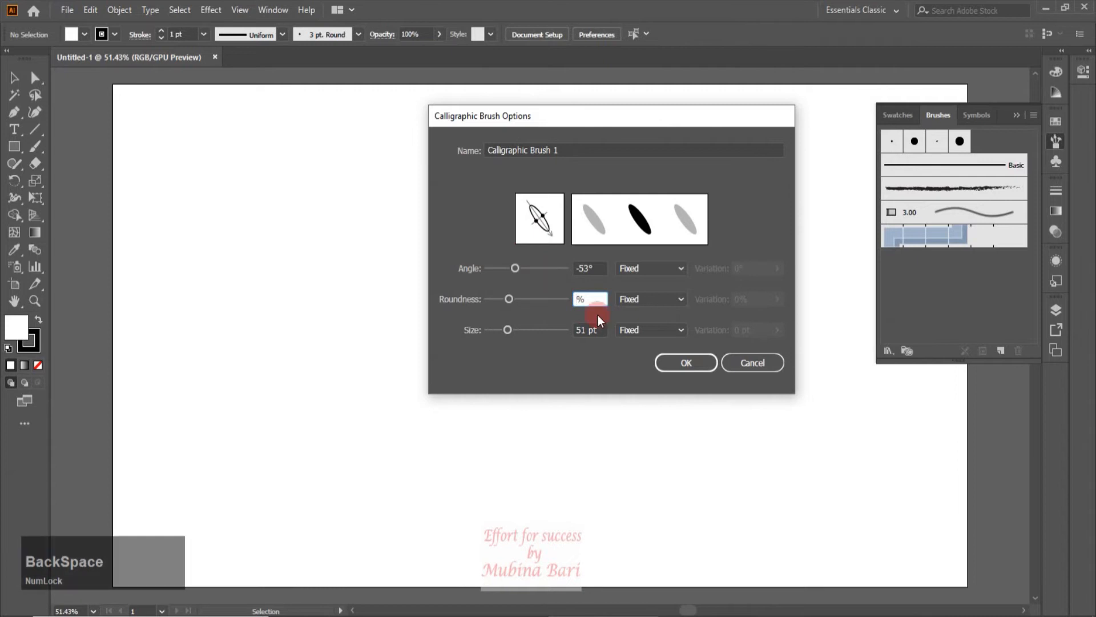
pyautogui.write('50')
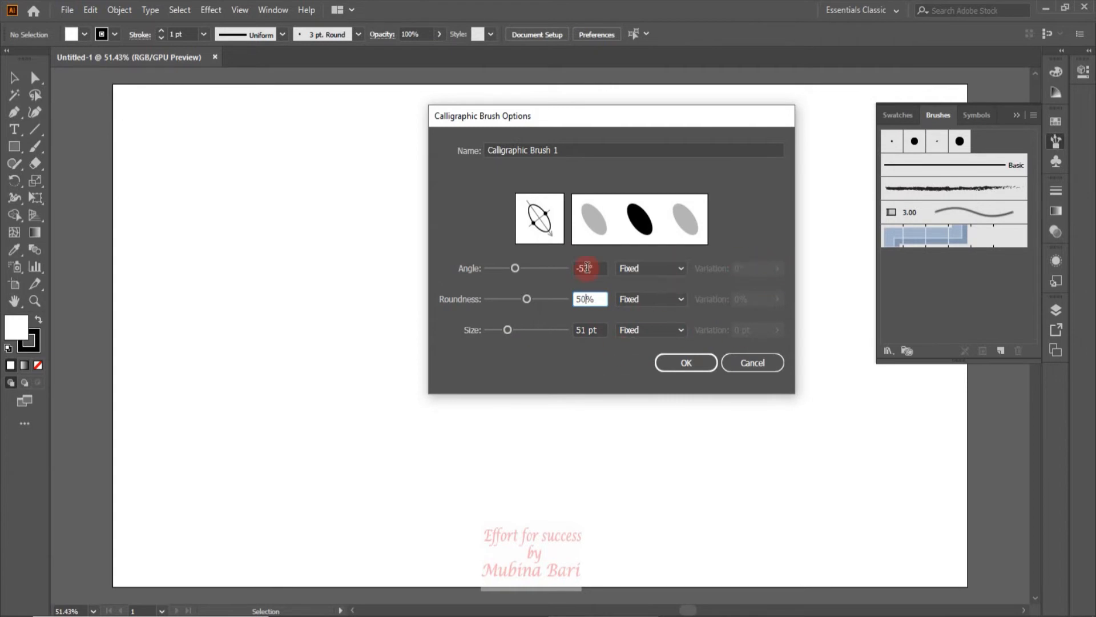
pyautogui.moveTo(587, 271); pyautogui.dragTo(573, 273)
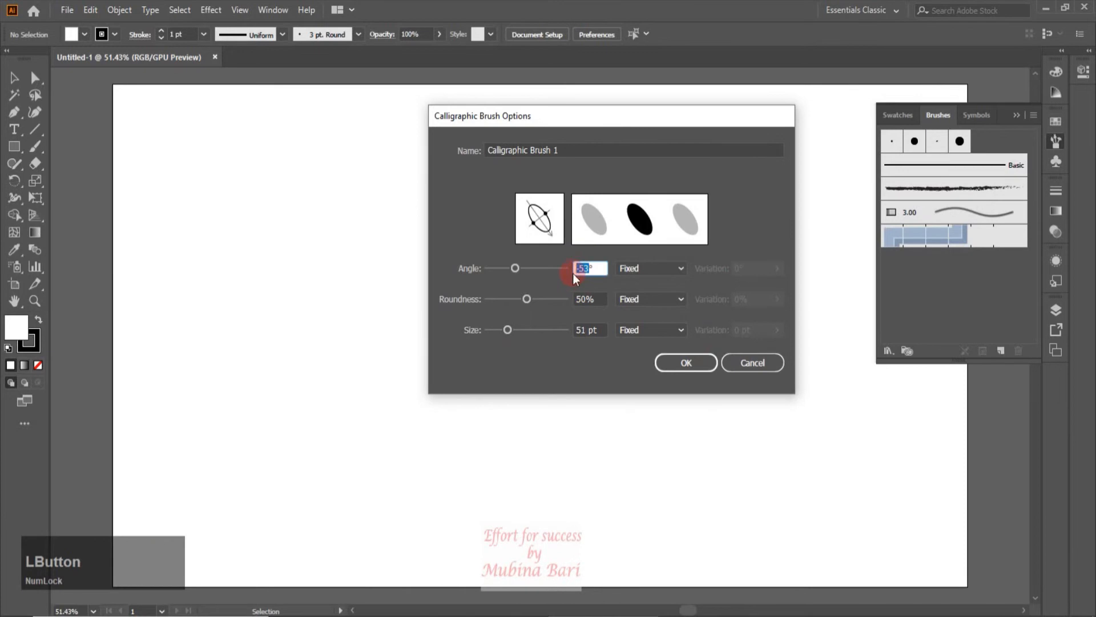
pyautogui.press('Delete')
pyautogui.write('45')
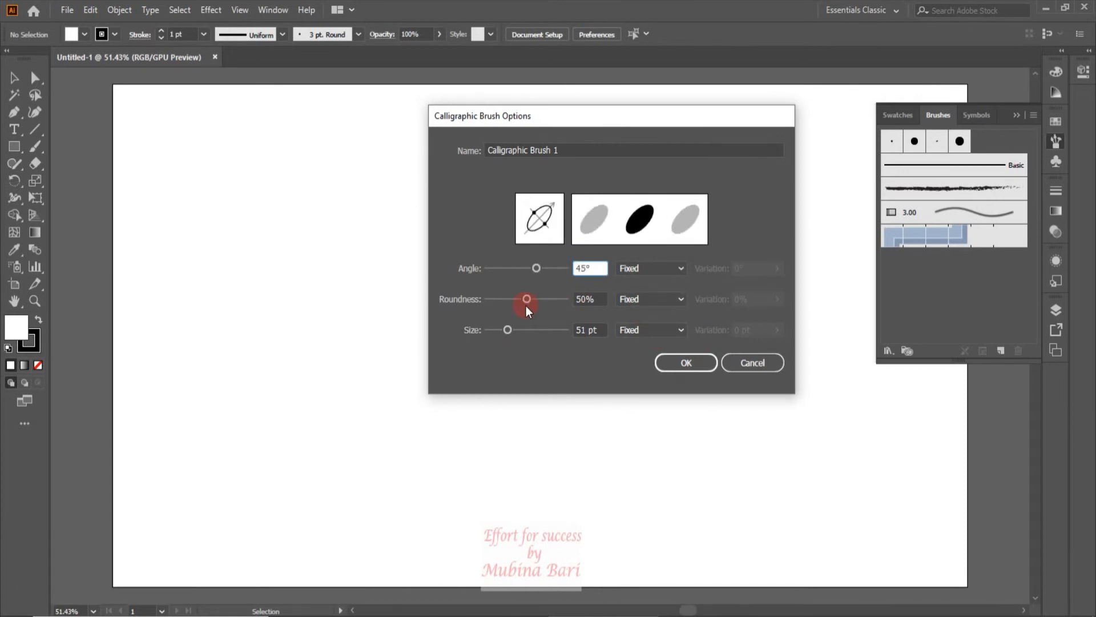
pyautogui.doubleClick(586, 330)
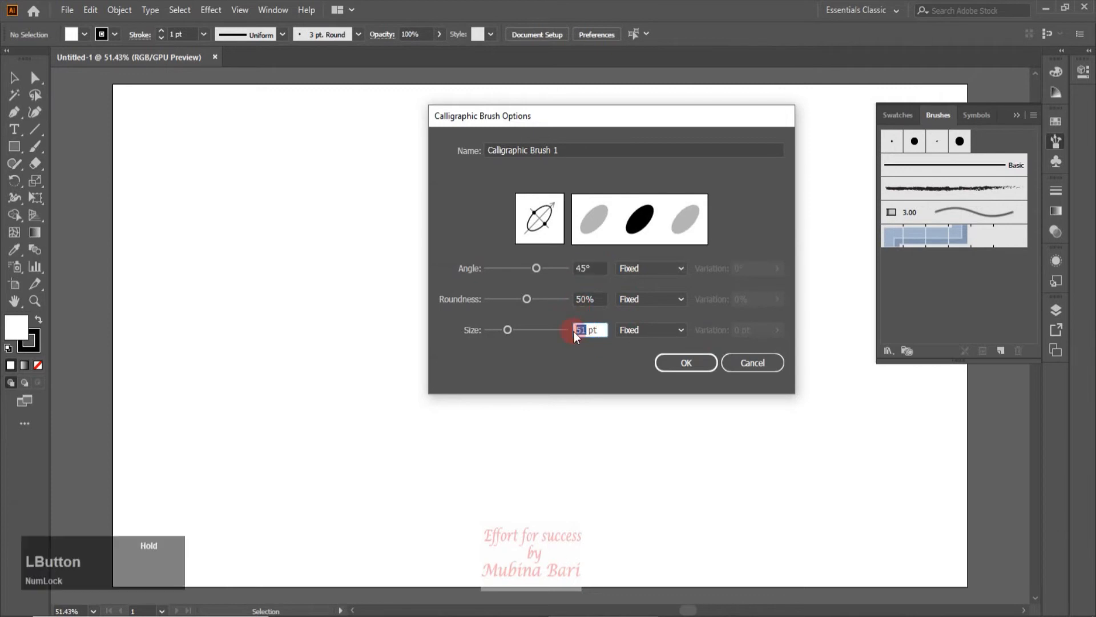
pyautogui.write('20')
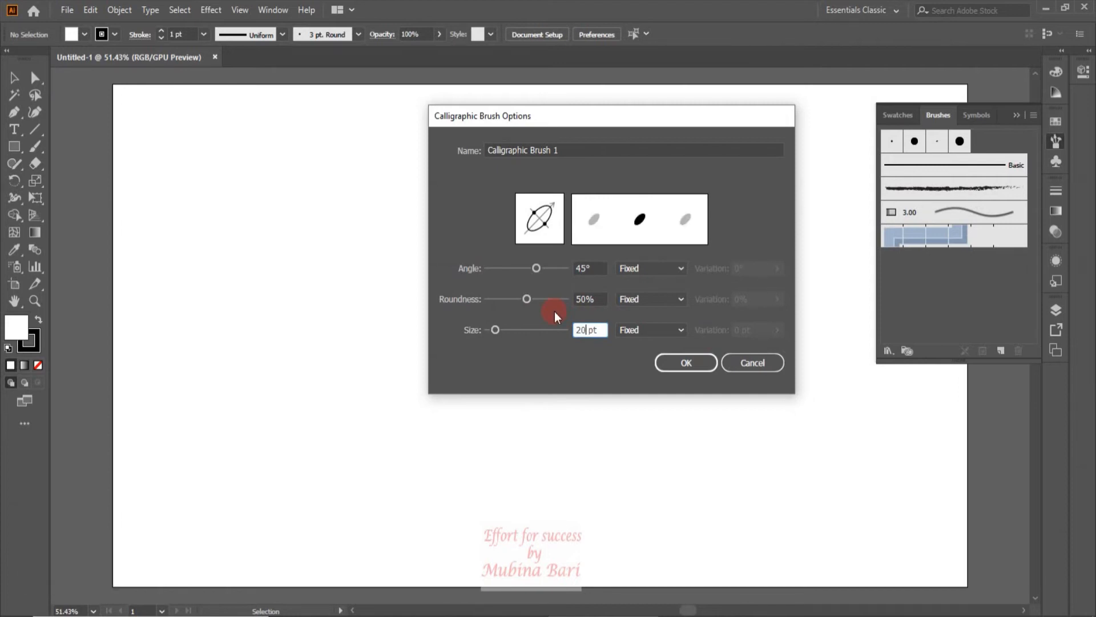
pyautogui.click(685, 363)
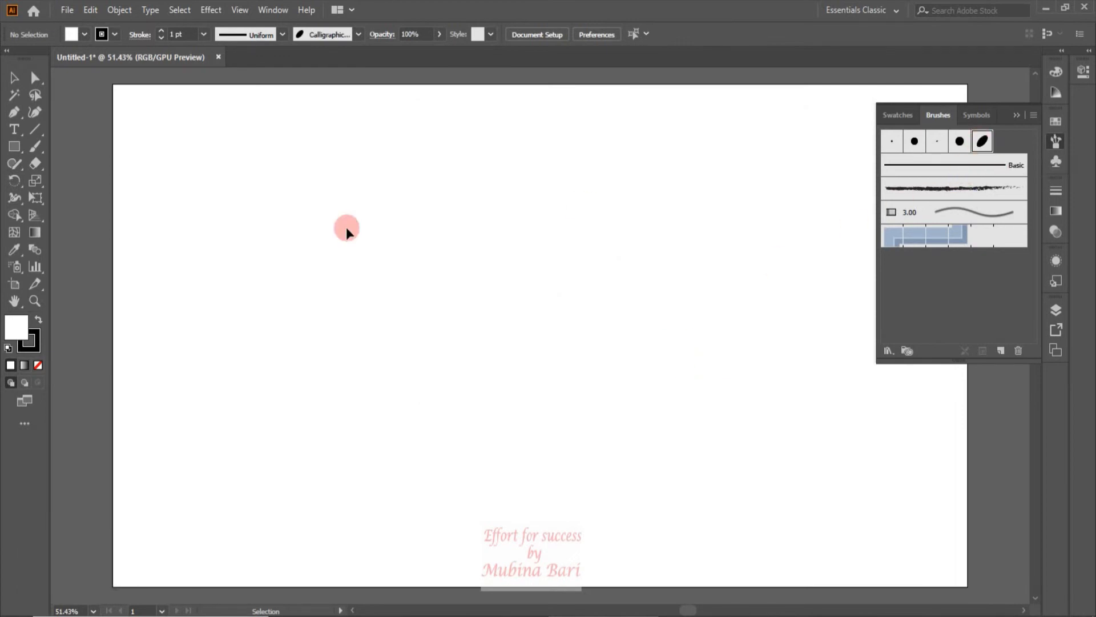
# - Paint three freehand strokes without fill using the Paintbrush: a vertical line, a J-shaped curve and a hooked vertical line
pyautogui.click(35, 147)
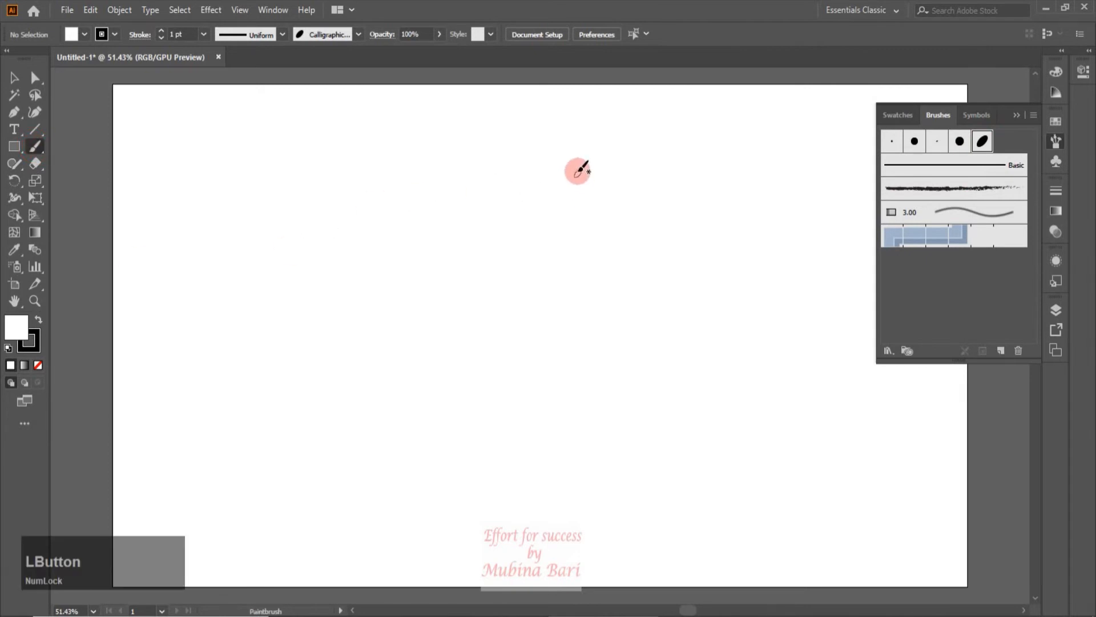
pyautogui.press('/')
pyautogui.moveTo(485, 145); pyautogui.dragTo(473, 358)
pyautogui.moveTo(437, 140)
pyautogui.mouseDown()
pyautogui.moveTo(437, 297)
pyautogui.moveTo(337, 278)
pyautogui.mouseUp()
pyautogui.moveTo(273, 135)
pyautogui.mouseDown()
pyautogui.moveTo(232, 151)
pyautogui.moveTo(212, 382)
pyautogui.mouseUp()
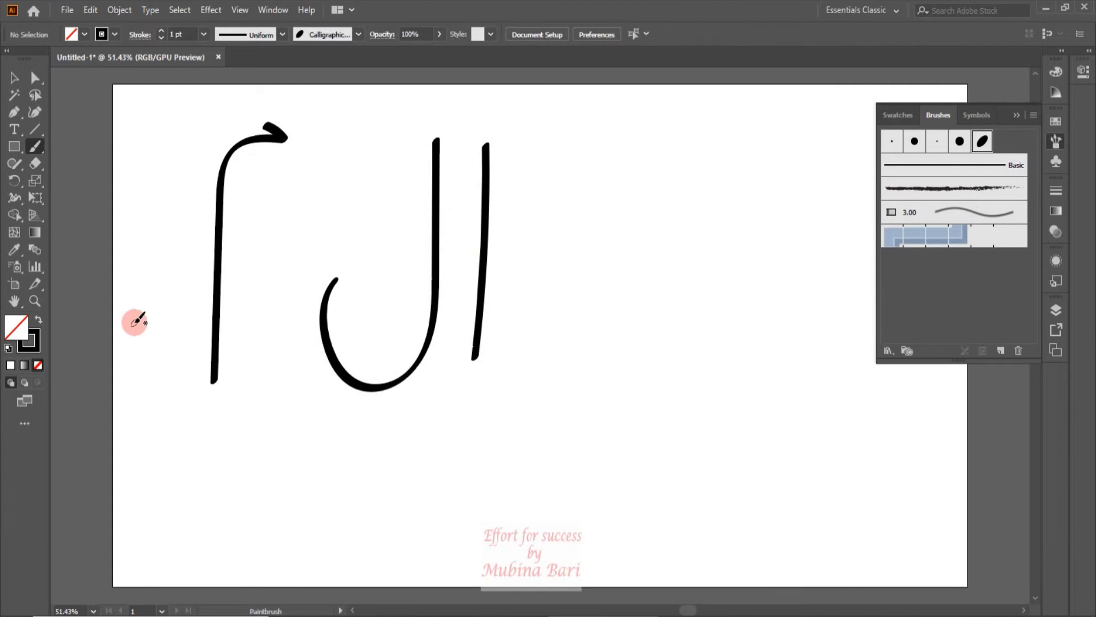
pyautogui.click(14, 77)
pyautogui.press('Delete')
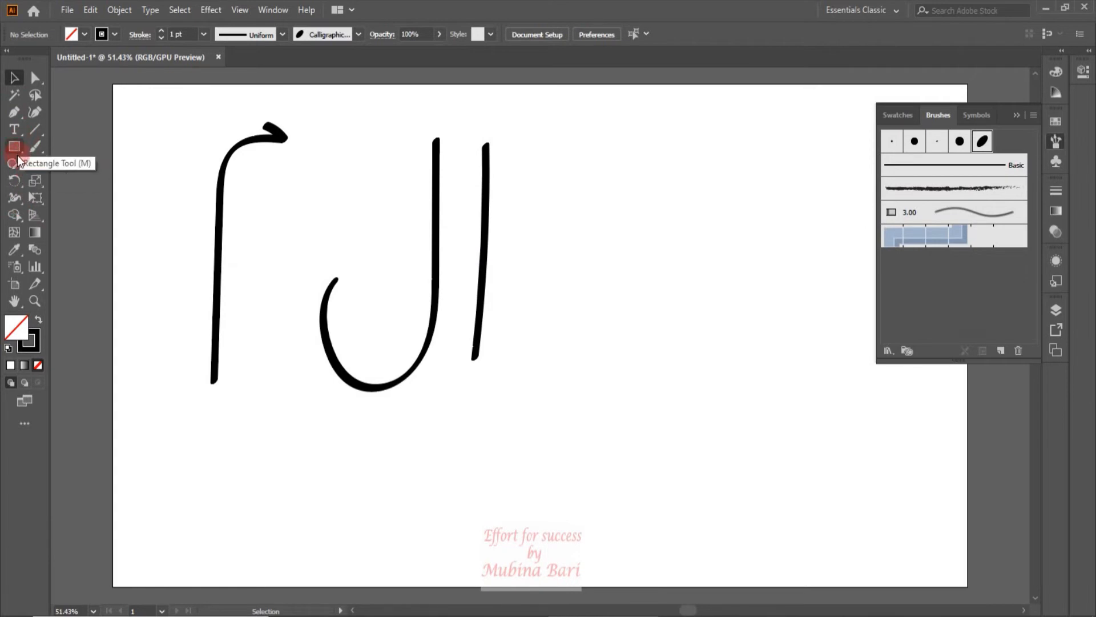
# - Draw an open M-shaped path of four straight segments with the Pen tool, below the painted strokes
pyautogui.click(12, 116)
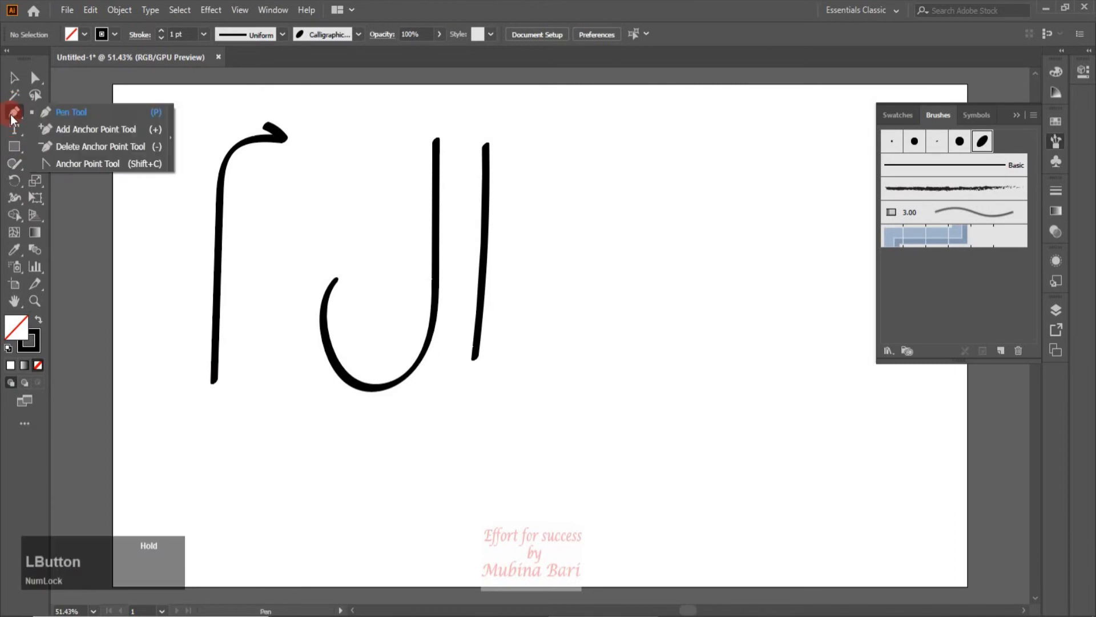
pyautogui.click(55, 111)
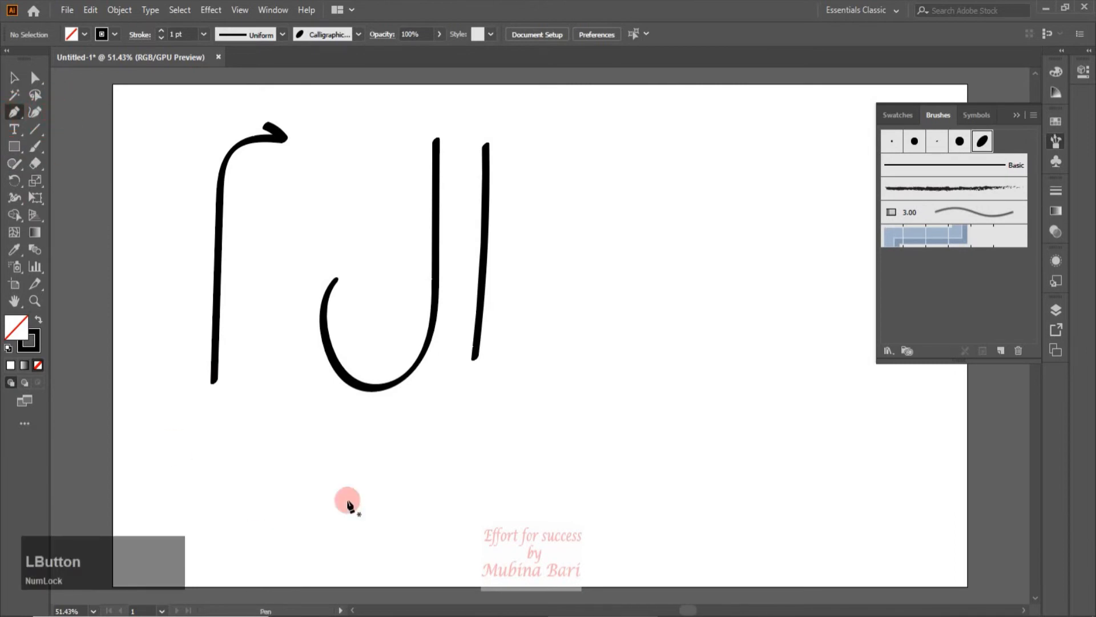
pyautogui.click(508, 518)
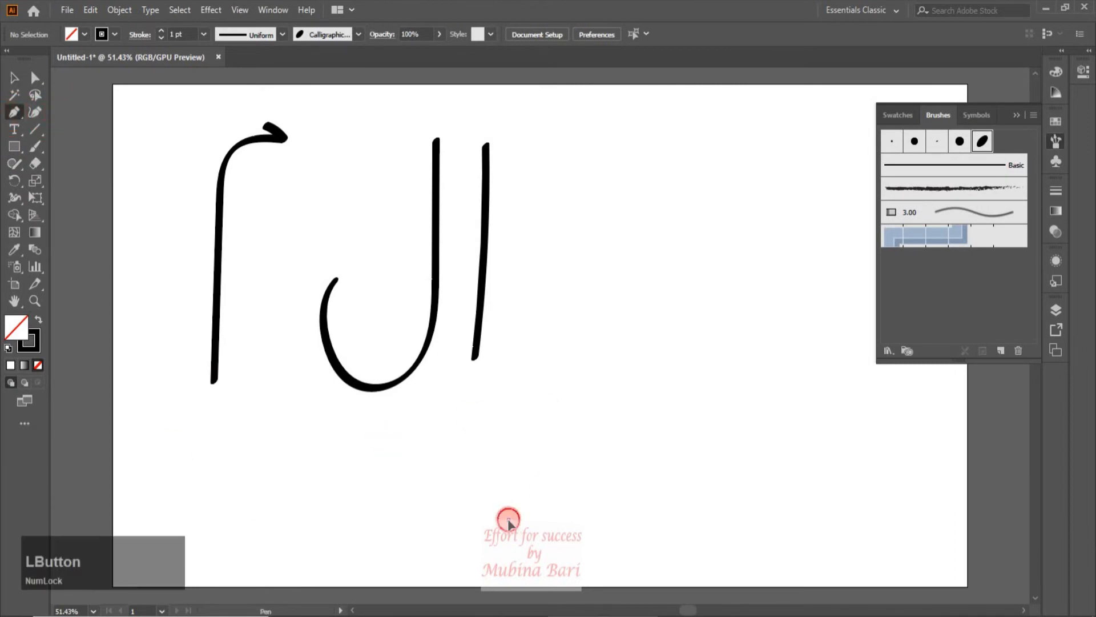
pyautogui.click(569, 342)
pyautogui.click(587, 522)
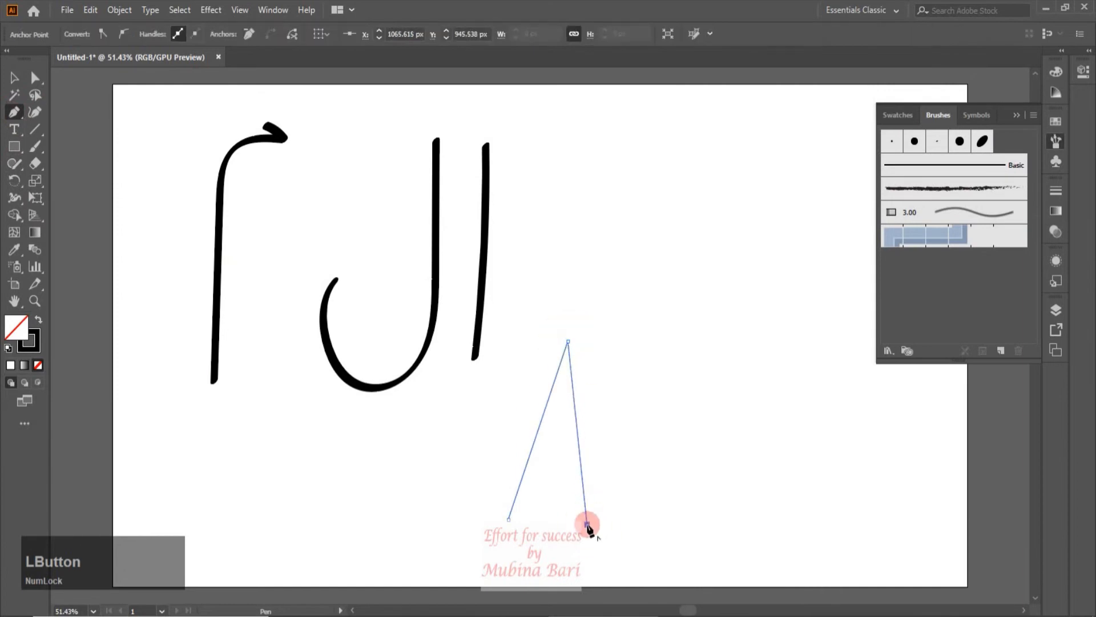
pyautogui.click(674, 354)
pyautogui.click(682, 513)
# - Apply the new calligraphic brush to the M-shaped path and delete the path
pyautogui.click(14, 78)
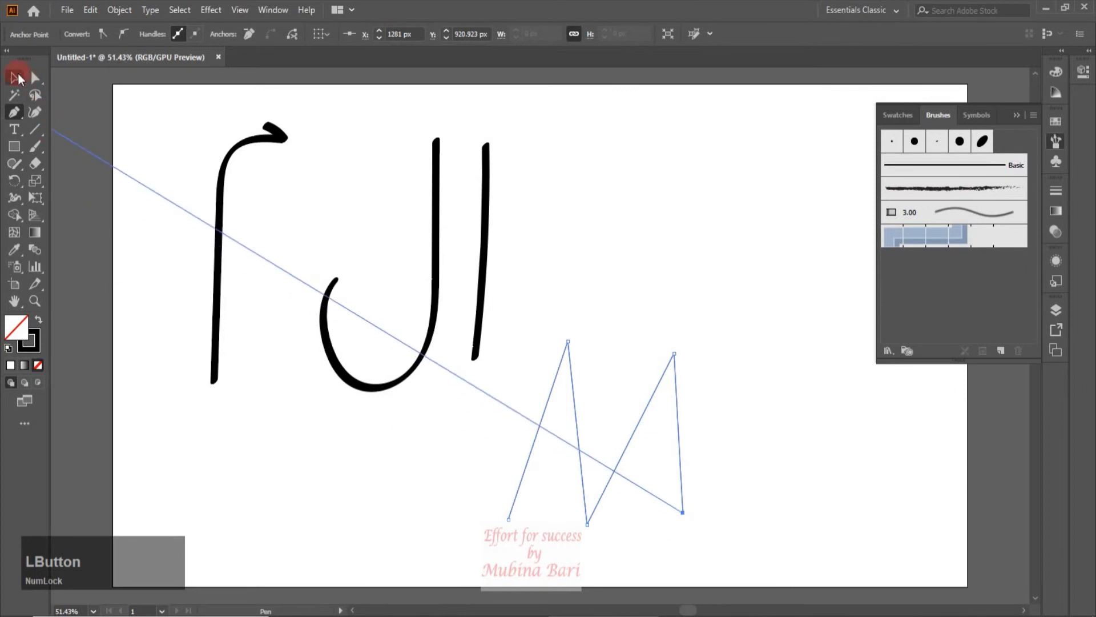
pyautogui.click(982, 143)
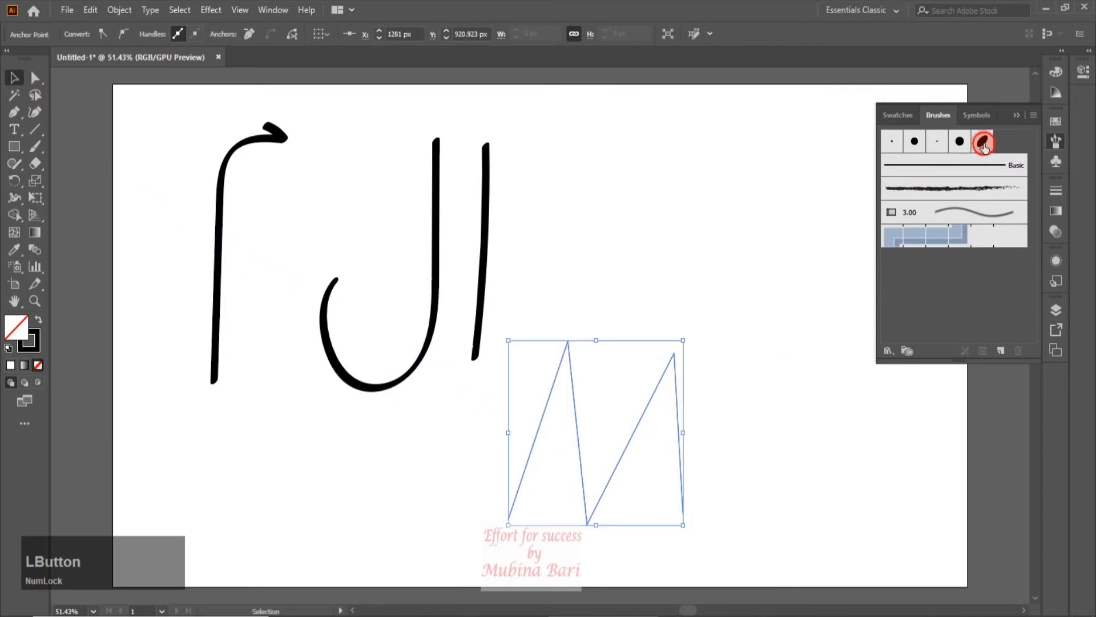
pyautogui.click(821, 349)
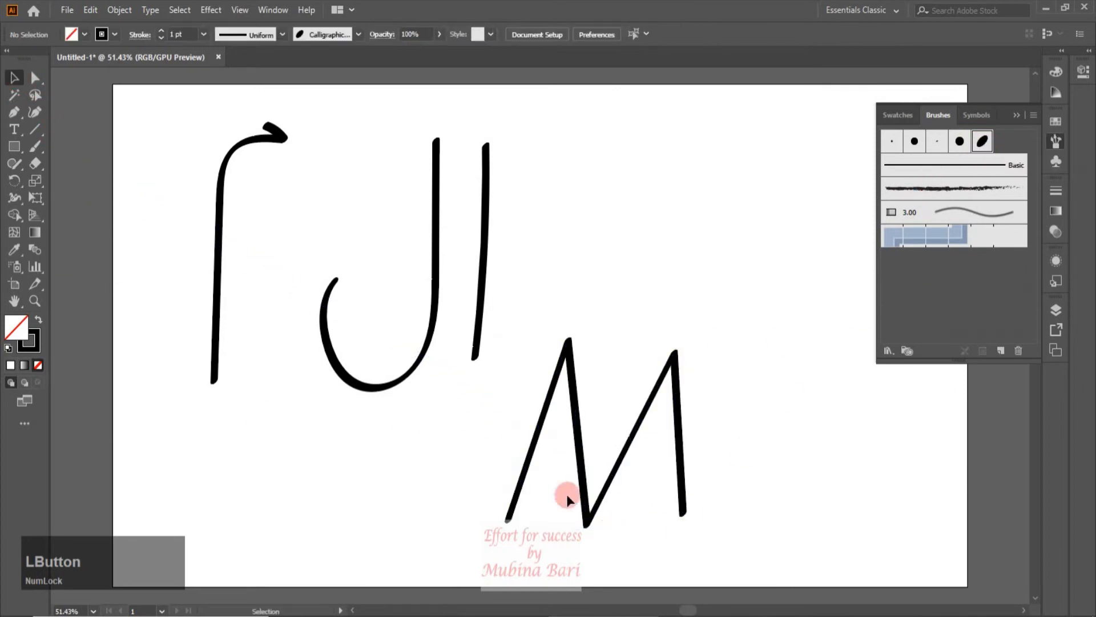
pyautogui.click(605, 489)
pyautogui.press('Delete')
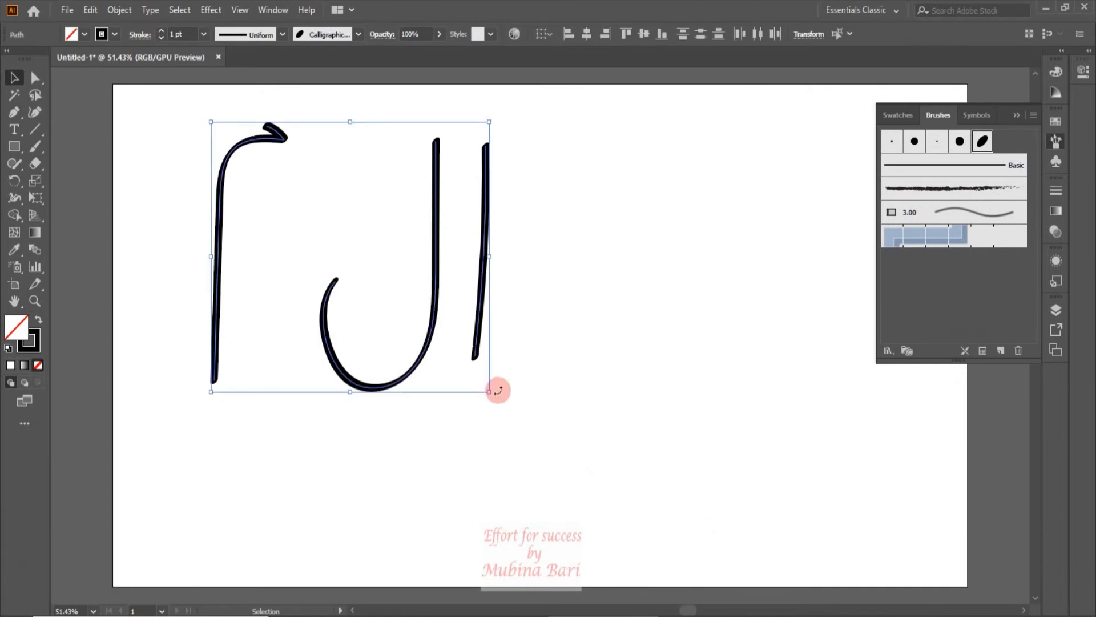
# - Scale the three painted strokes down to about 69% and move them near the artboard's left edge
pyautogui.moveTo(490, 391); pyautogui.dragTo(402, 331)
pyautogui.moveTo(362, 279); pyautogui.dragTo(304, 371)
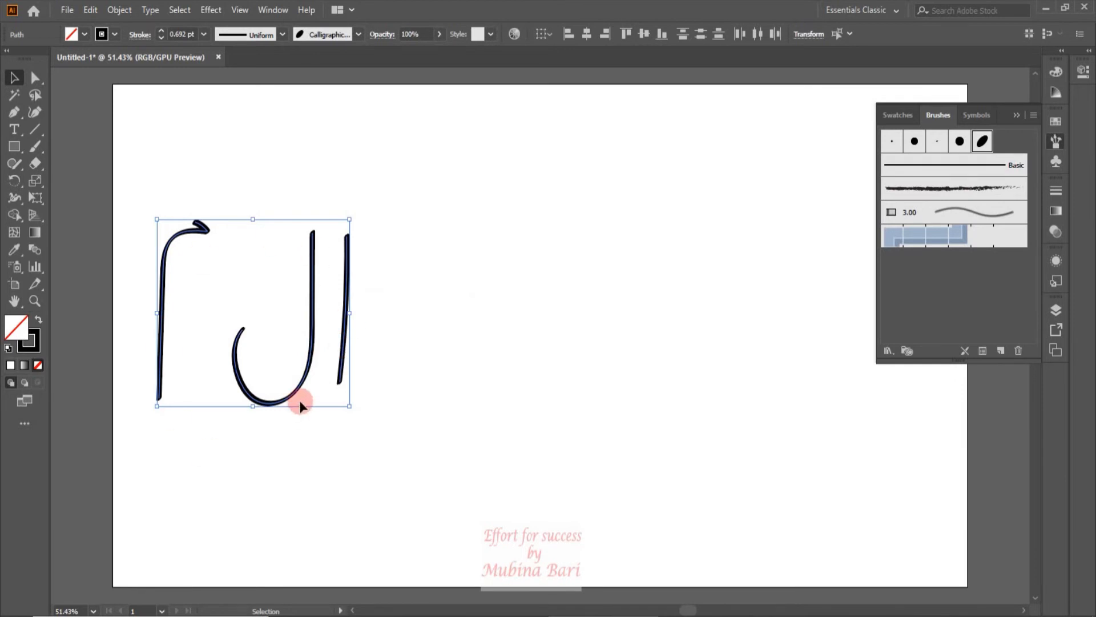
# - Reapply the calligraphic brush to the three strokes and set their stroke weight to 3 pt
pyautogui.click(981, 143)
pyautogui.doubleClick(981, 143)
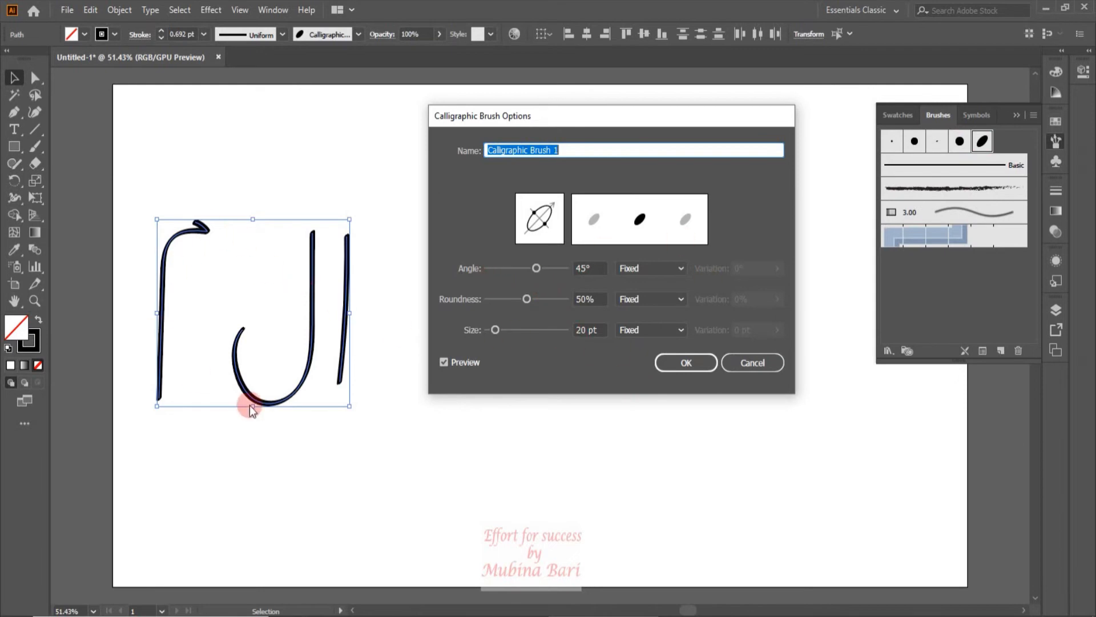
pyautogui.click(762, 364)
pyautogui.click(203, 34)
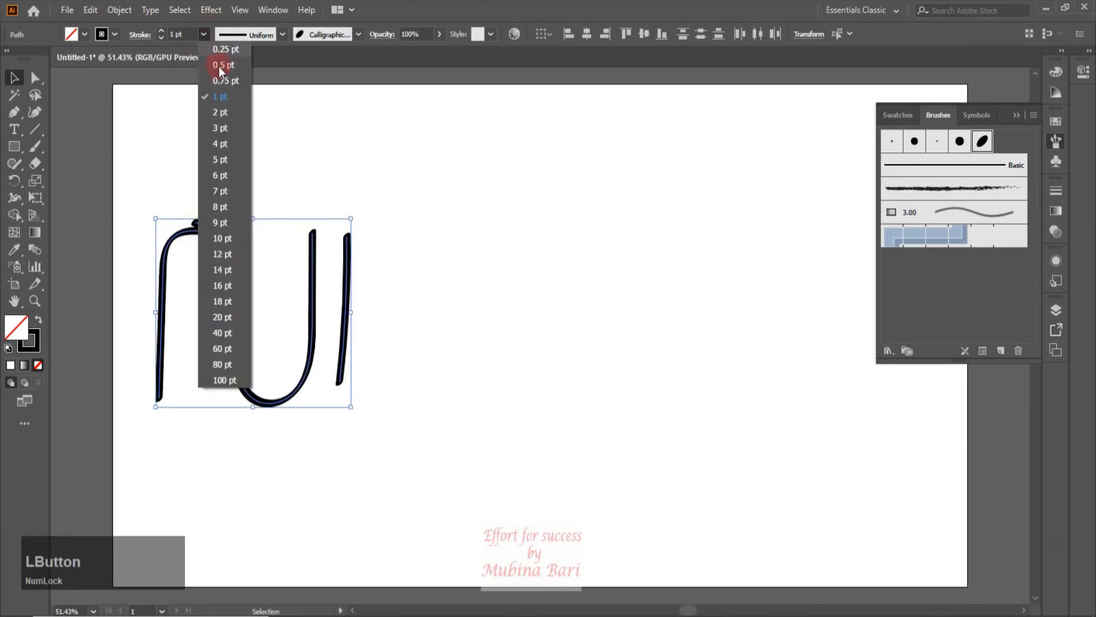
pyautogui.click(225, 127)
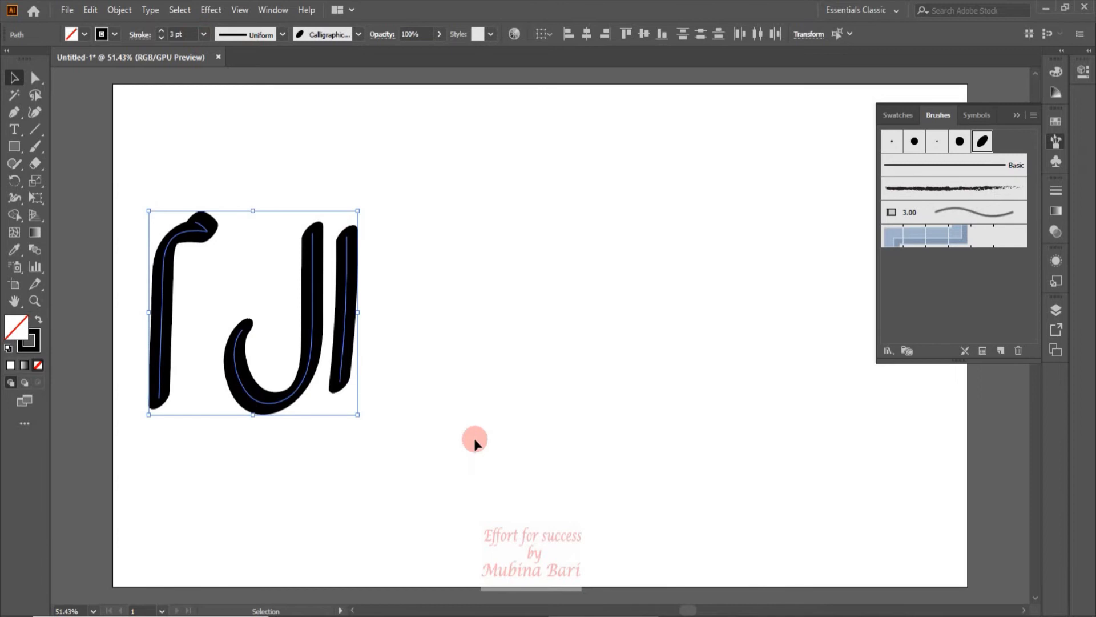
# - Open the options of the calligraphic brush used on the strokes and set its angle to Random with a 100° variation
pyautogui.doubleClick(983, 142)
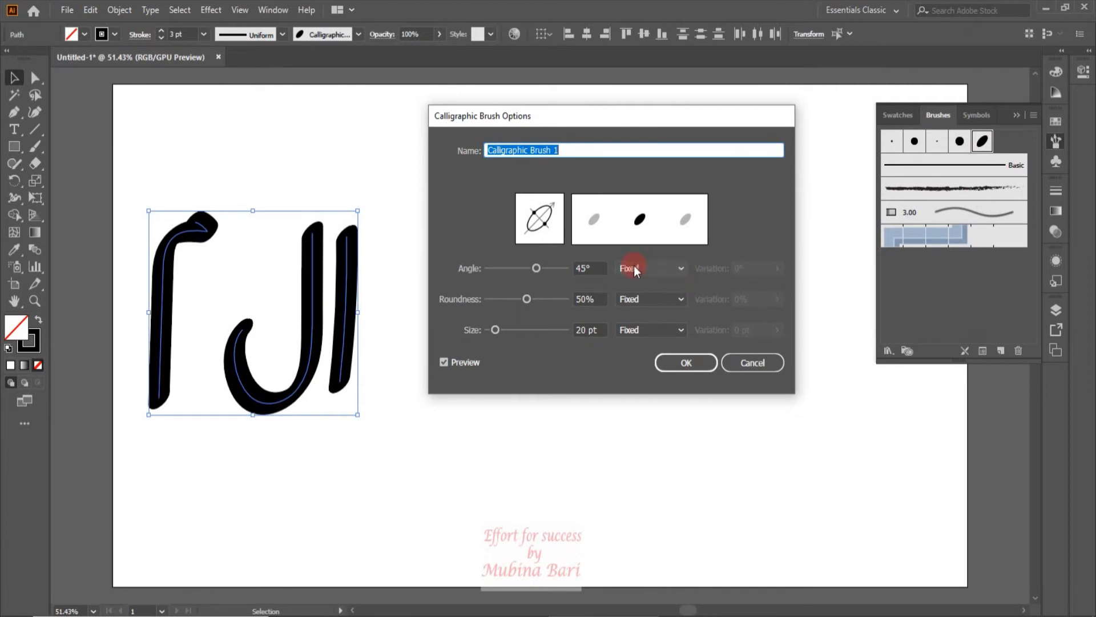
pyautogui.click(683, 270)
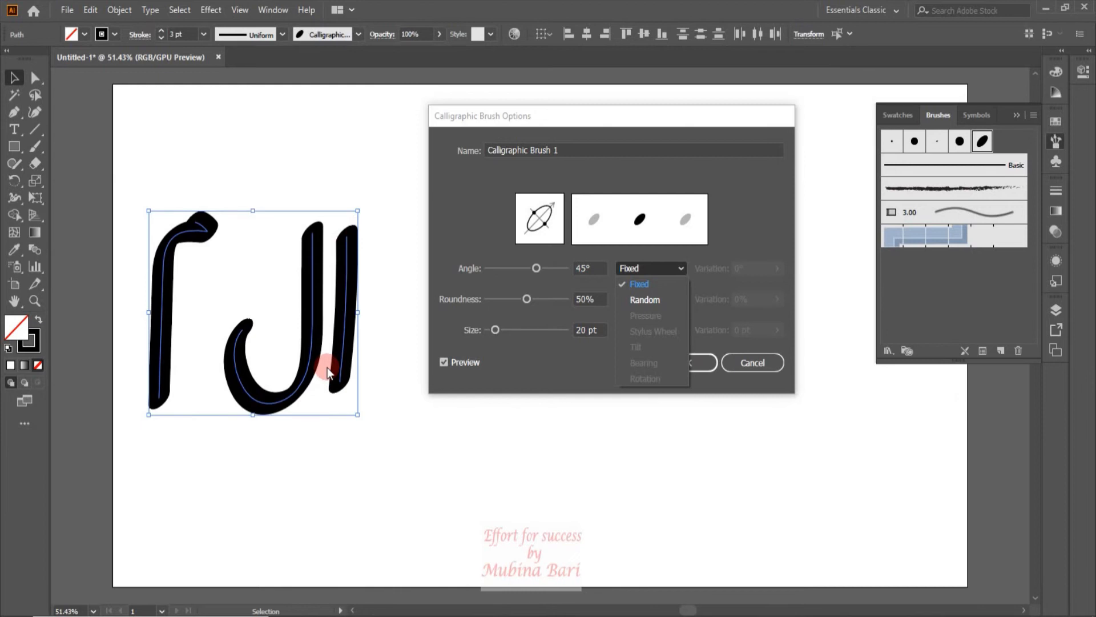
pyautogui.click(630, 302)
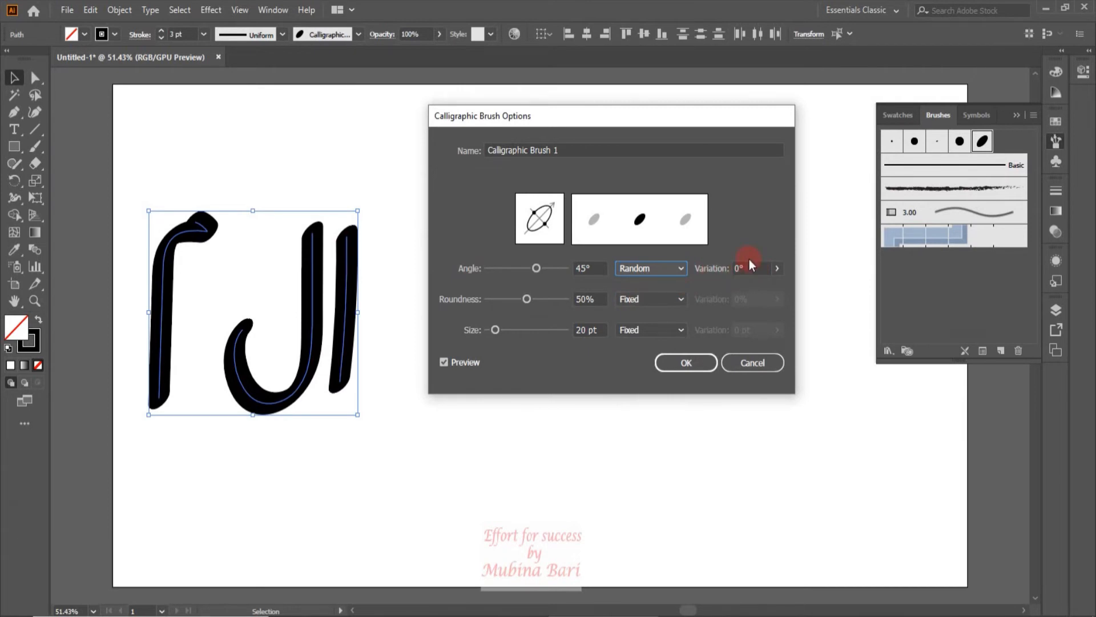
pyautogui.click(778, 269)
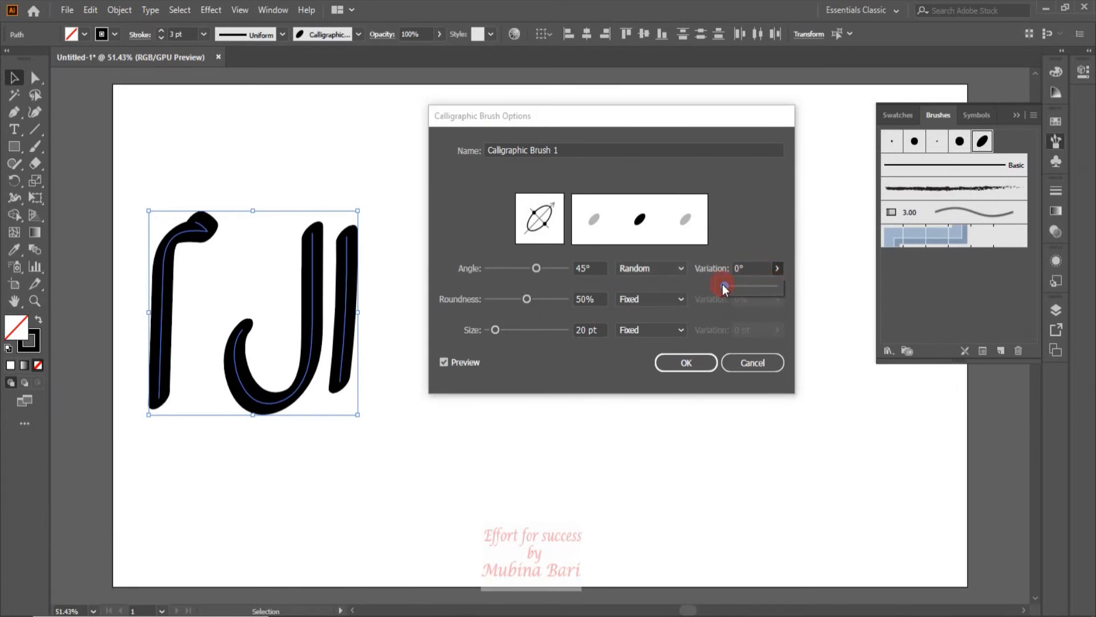
pyautogui.moveTo(722, 284); pyautogui.dragTo(751, 290)
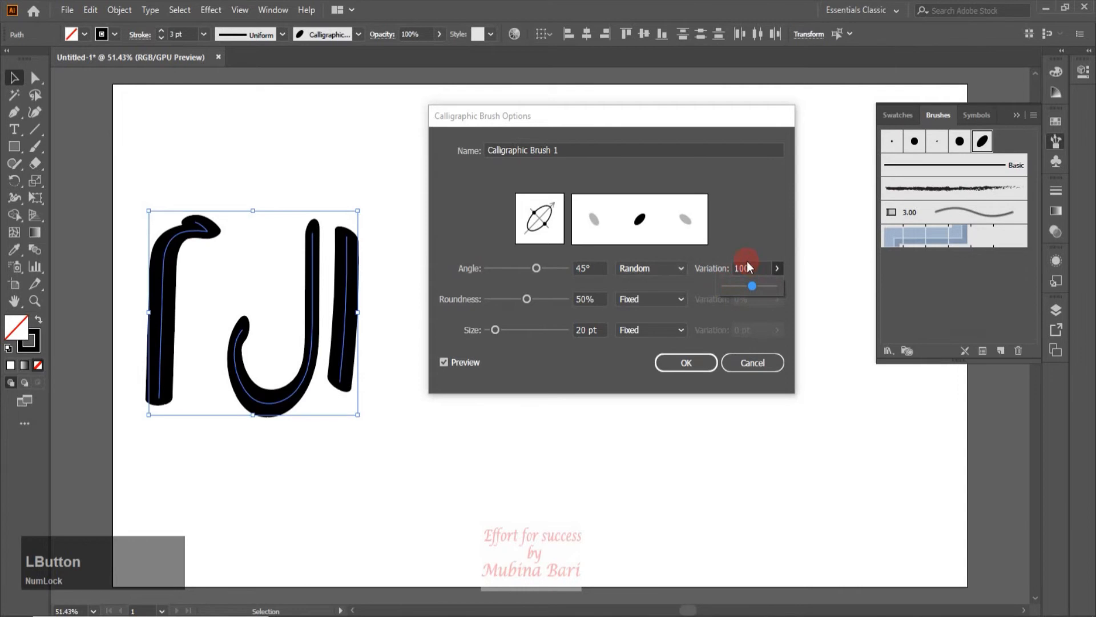
pyautogui.click(697, 274)
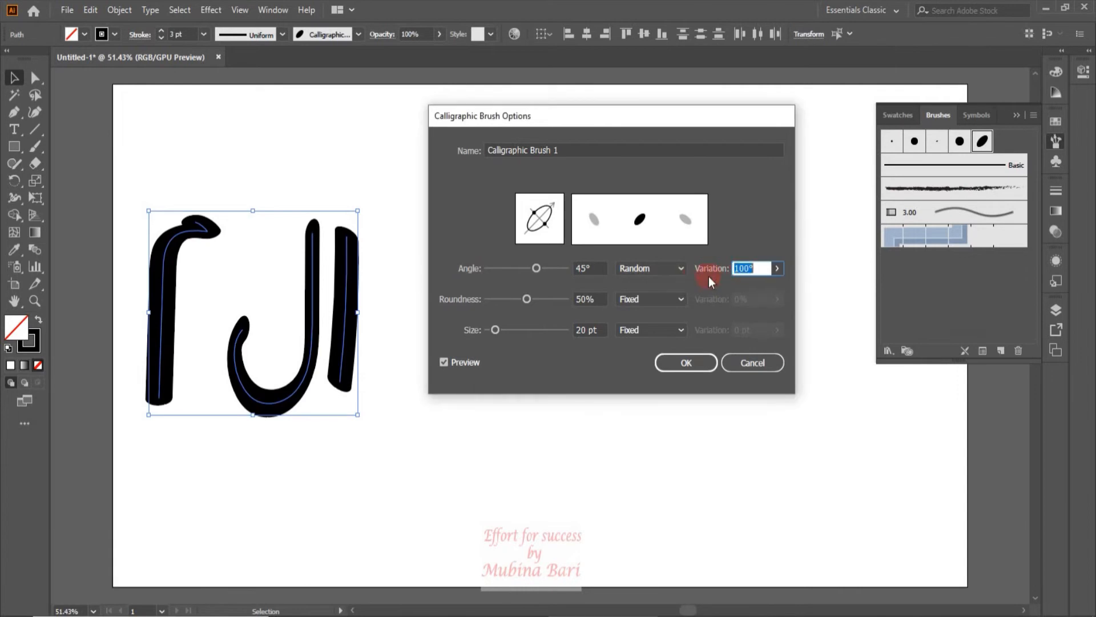
pyautogui.click(678, 278)
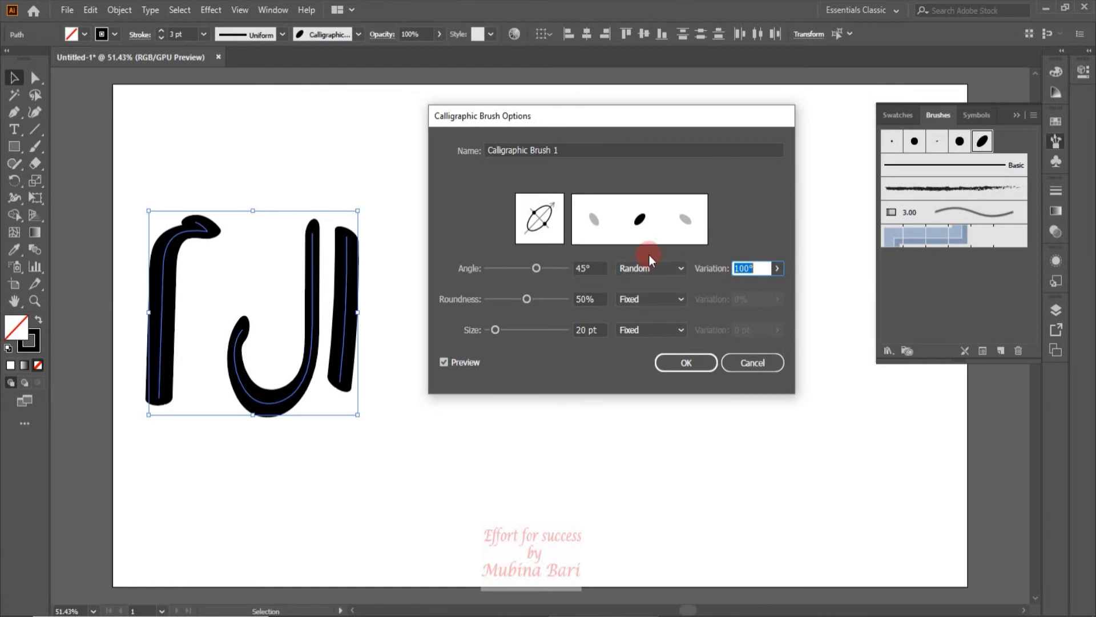
pyautogui.click(588, 268)
pyautogui.click(621, 272)
# - Set the brush's roundness to Random and raise the roundness variation to 50%
pyautogui.click(680, 299)
pyautogui.click(650, 328)
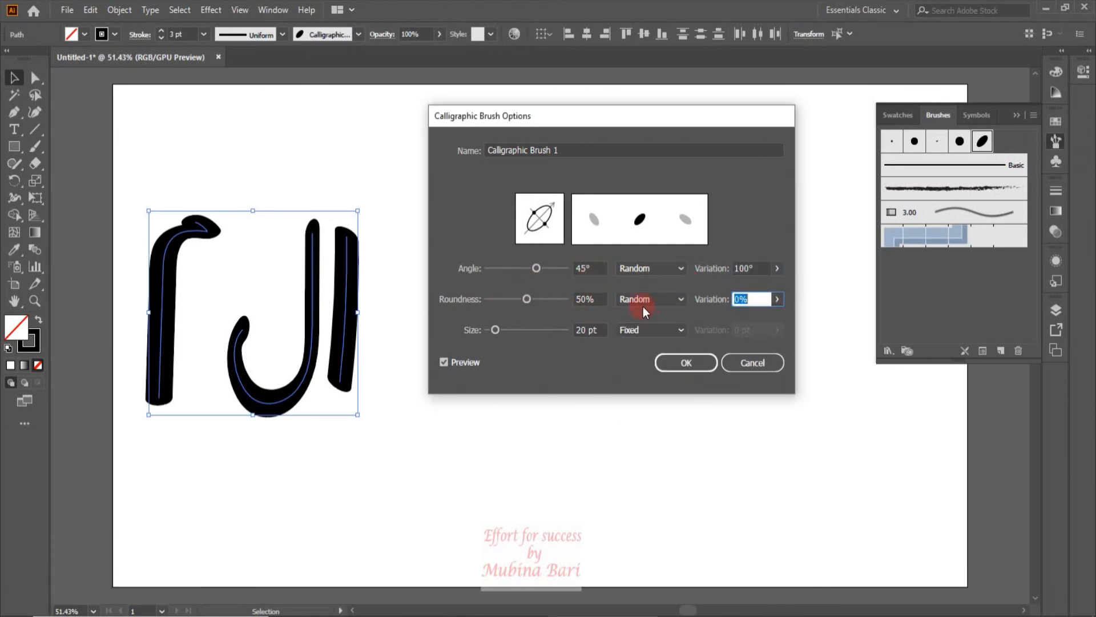
pyautogui.click(781, 297)
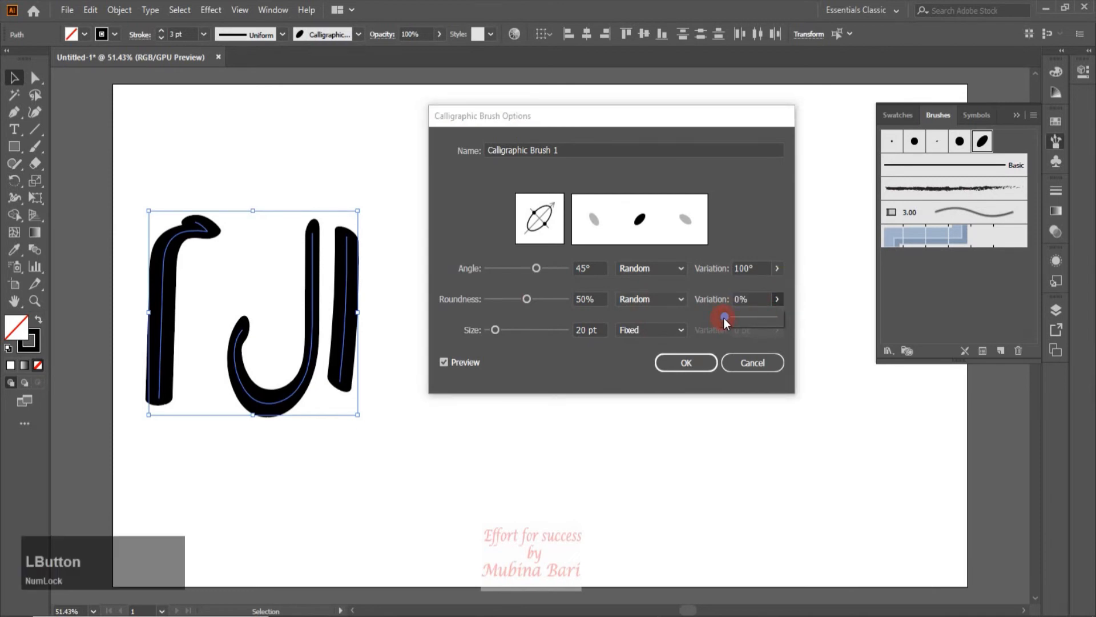
pyautogui.moveTo(724, 318)
pyautogui.mouseDown()
pyautogui.moveTo(776, 324)
pyautogui.moveTo(720, 321)
pyautogui.mouseUp()
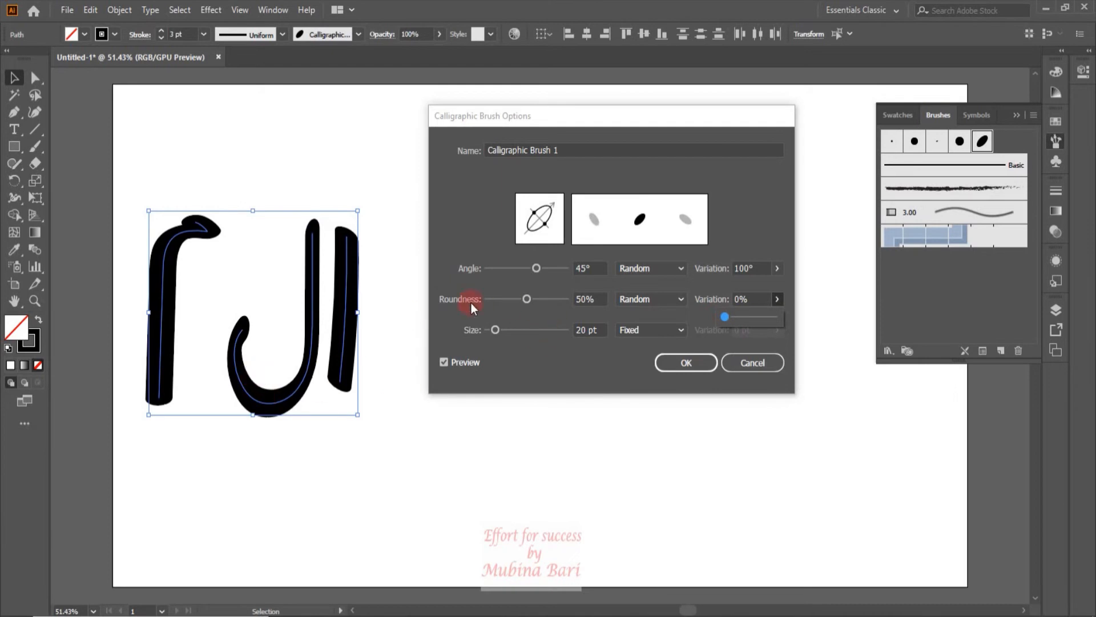
pyautogui.moveTo(728, 317); pyautogui.dragTo(768, 322)
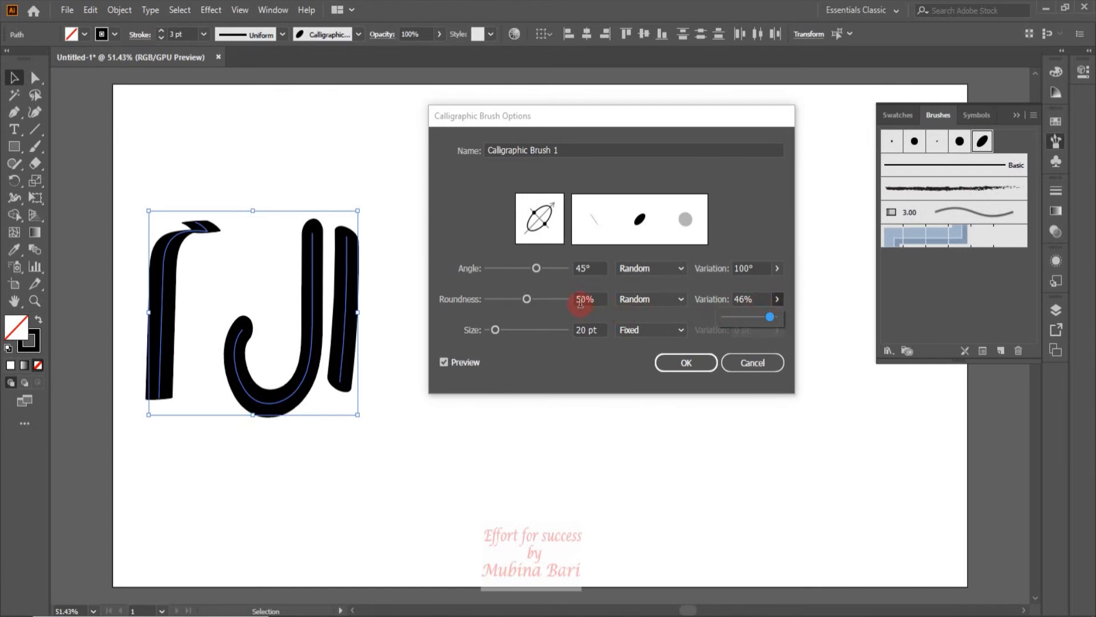
pyautogui.moveTo(773, 317); pyautogui.dragTo(787, 318)
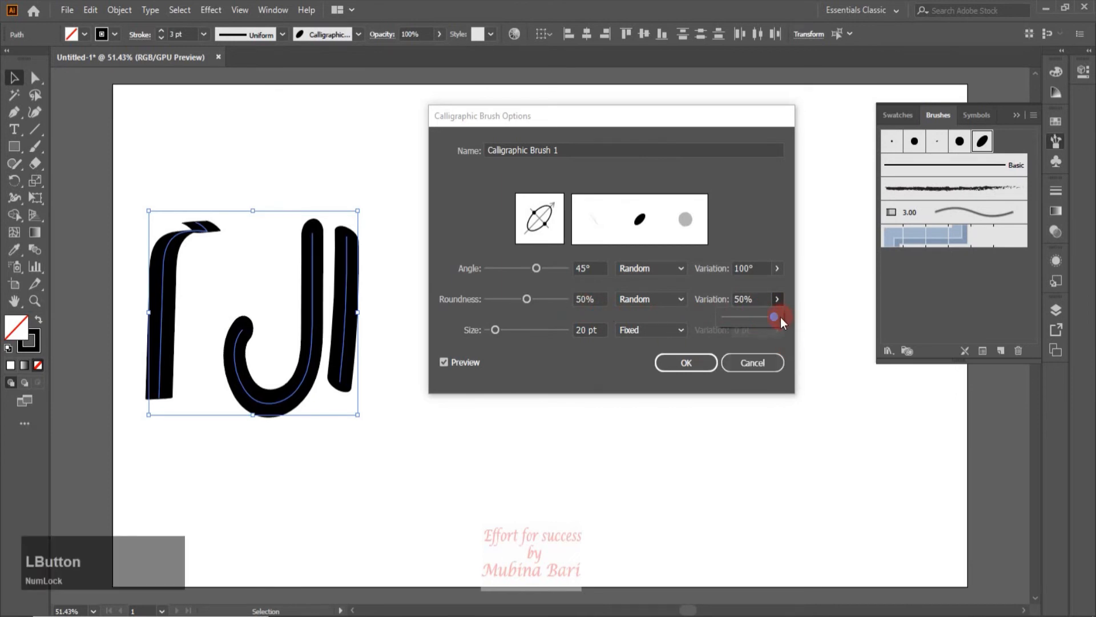
# - Try a brush roundness of 100%, reduce it to 73%, and set the roundness variation to 27%
pyautogui.moveTo(529, 297); pyautogui.dragTo(572, 304)
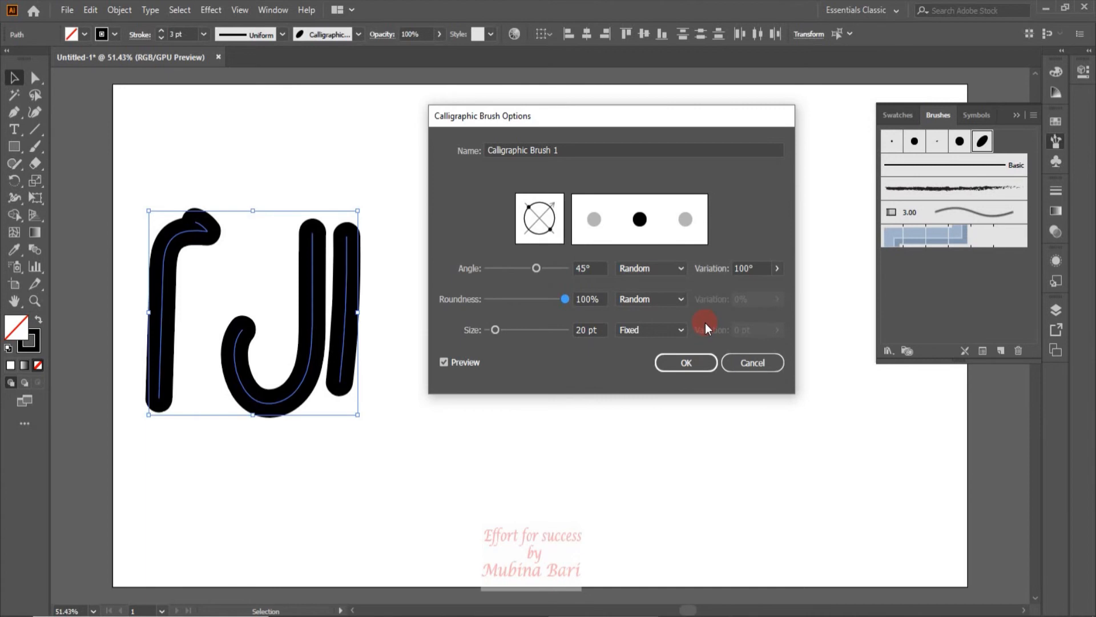
pyautogui.moveTo(571, 300); pyautogui.dragTo(544, 300)
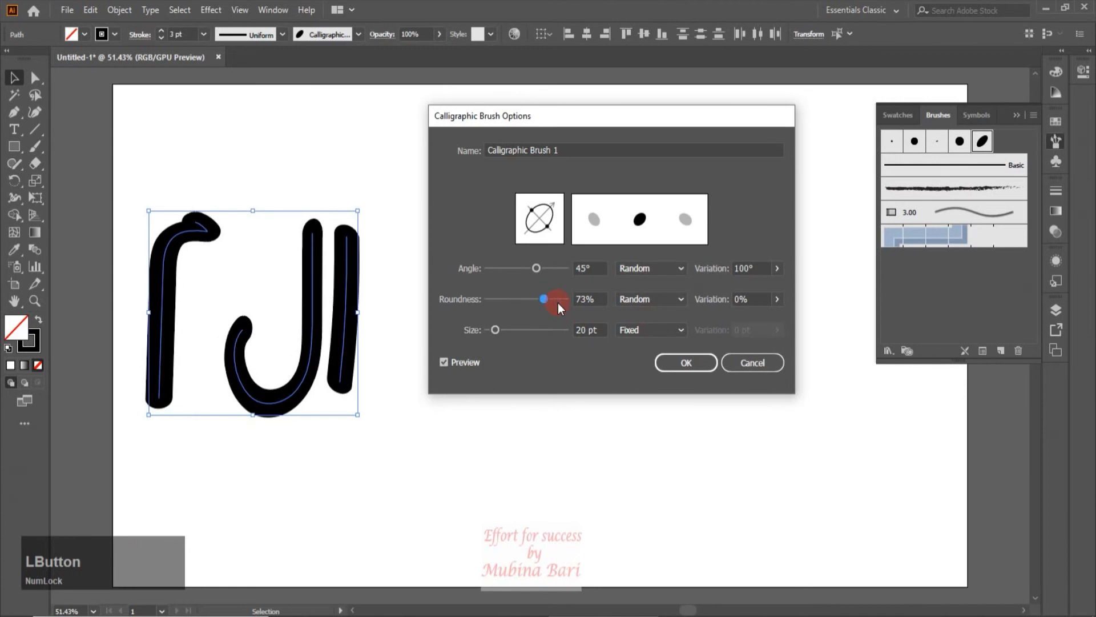
pyautogui.moveTo(781, 305); pyautogui.dragTo(791, 324)
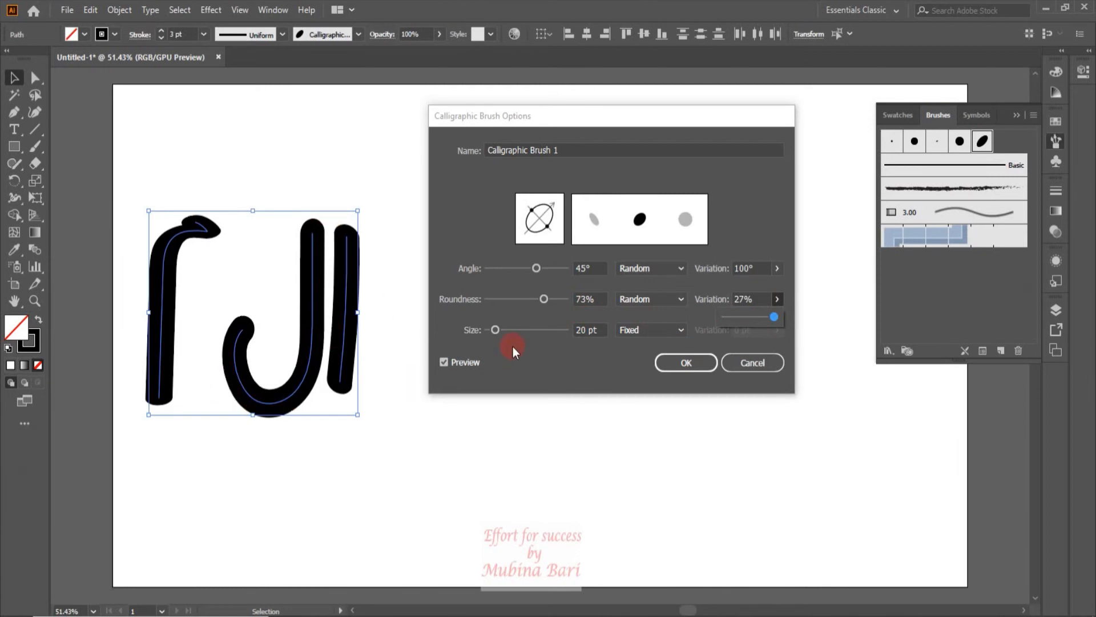
pyautogui.click(651, 354)
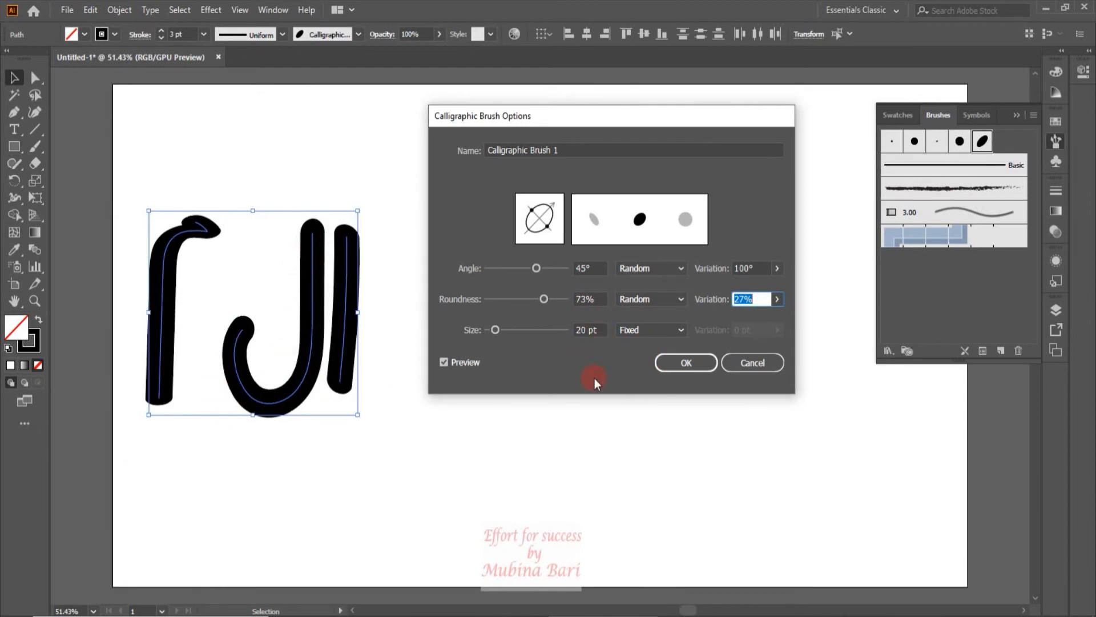
# - Set the brush's size to Random with a 12 pt variation, keeping the base size at 20 pt
pyautogui.click(678, 330)
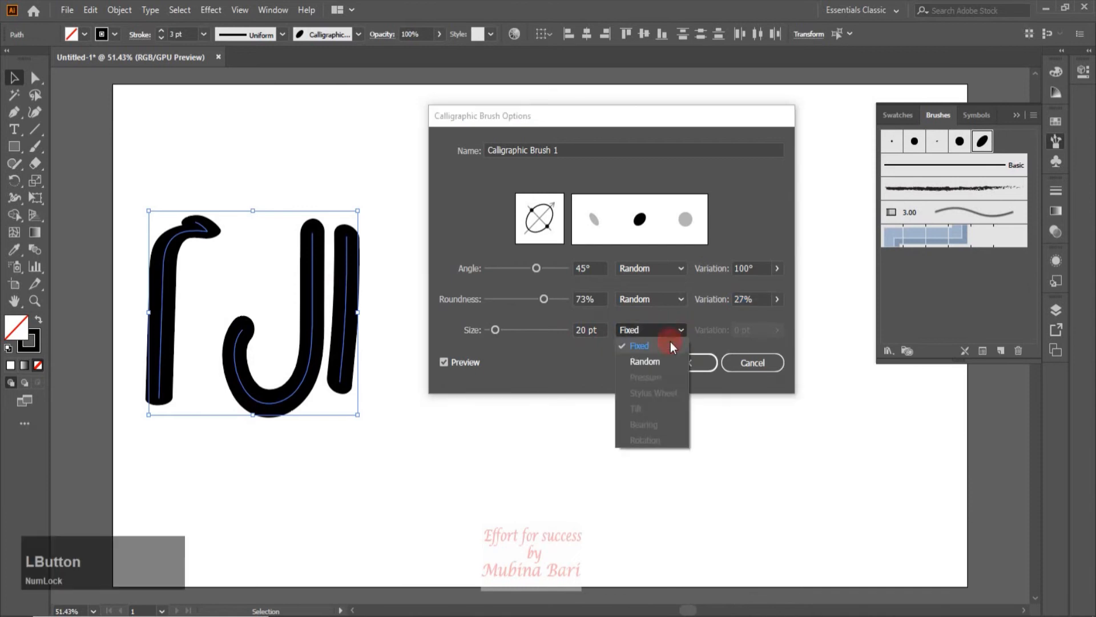
pyautogui.click(652, 363)
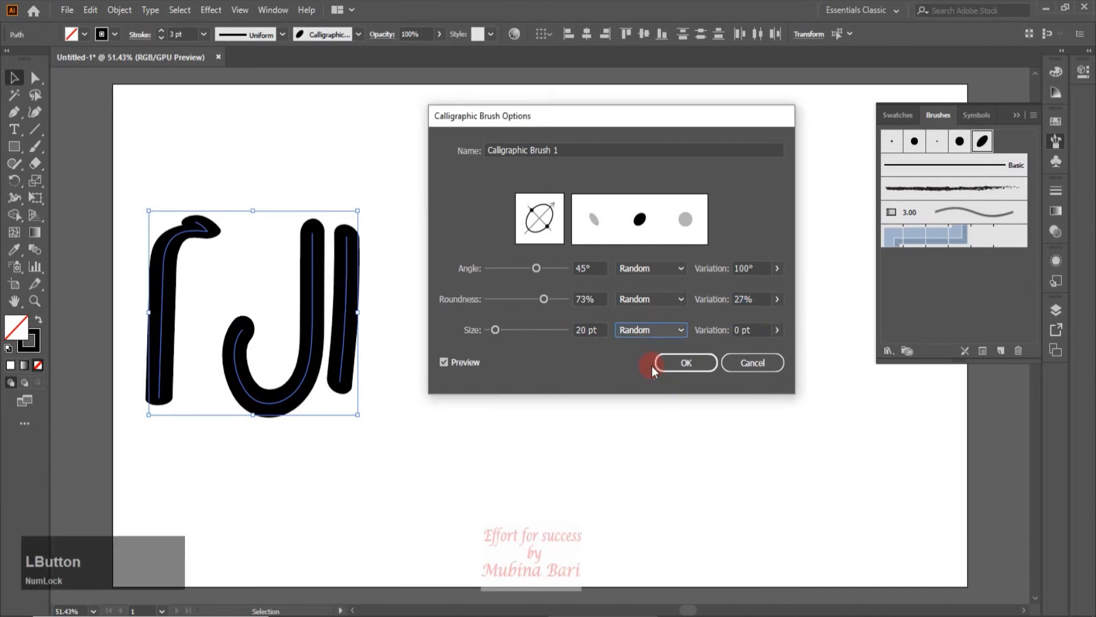
pyautogui.click(776, 331)
pyautogui.moveTo(723, 350)
pyautogui.mouseDown()
pyautogui.moveTo(759, 357)
pyautogui.moveTo(772, 330)
pyautogui.mouseUp()
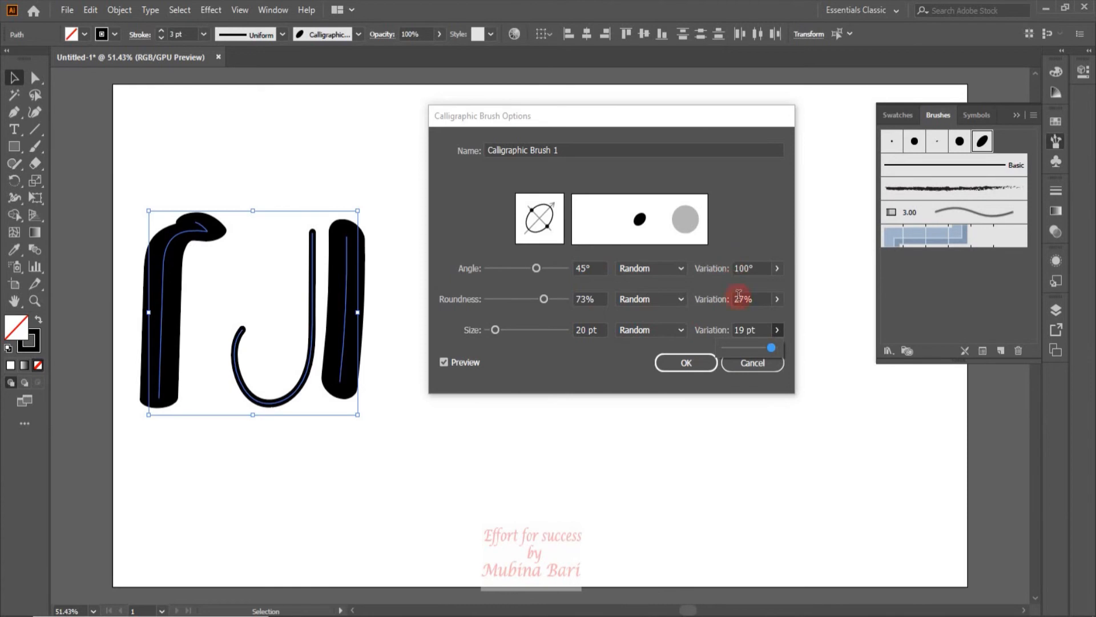
pyautogui.click(580, 309)
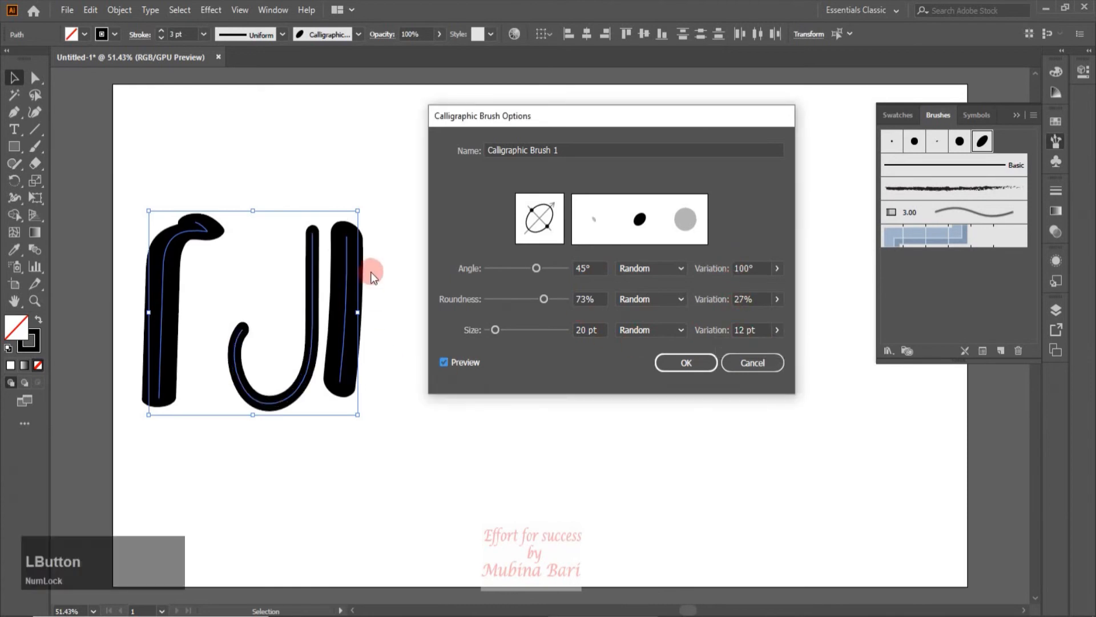
# - Switch the preview off and on to compare the strokes before and after the changes, and look at the brush's name
pyautogui.click(444, 361)
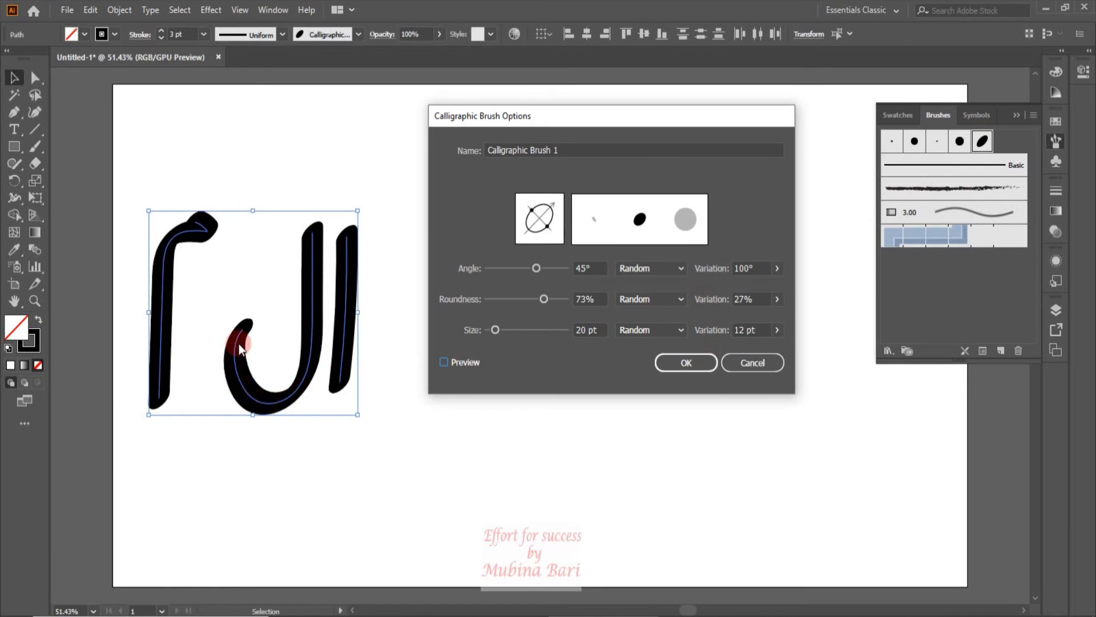
pyautogui.click(443, 362)
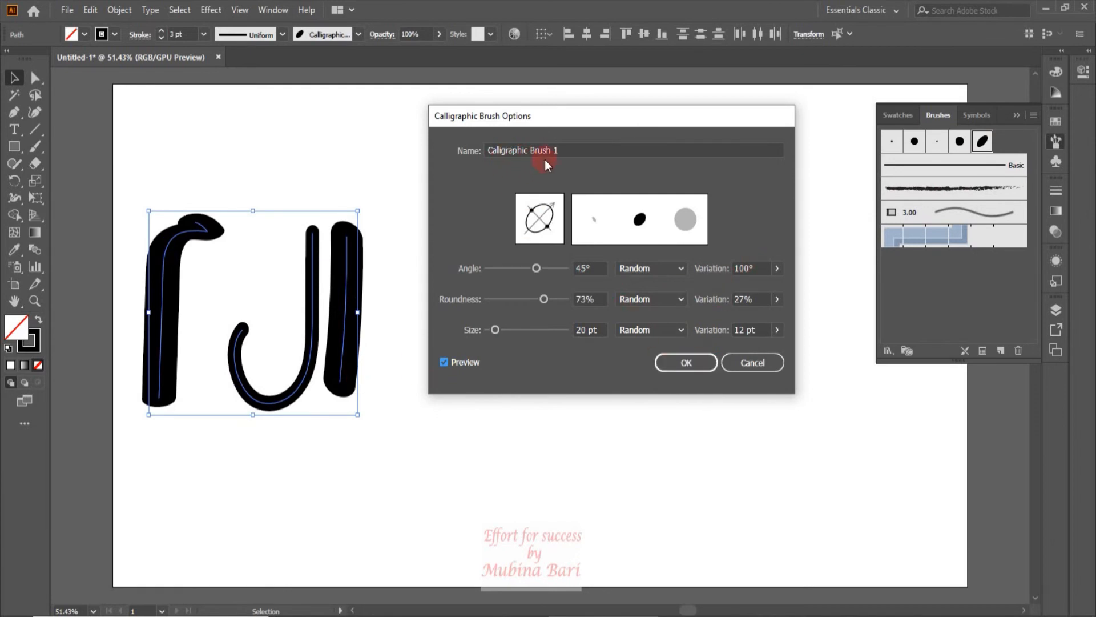
pyautogui.moveTo(563, 152); pyautogui.dragTo(494, 149)
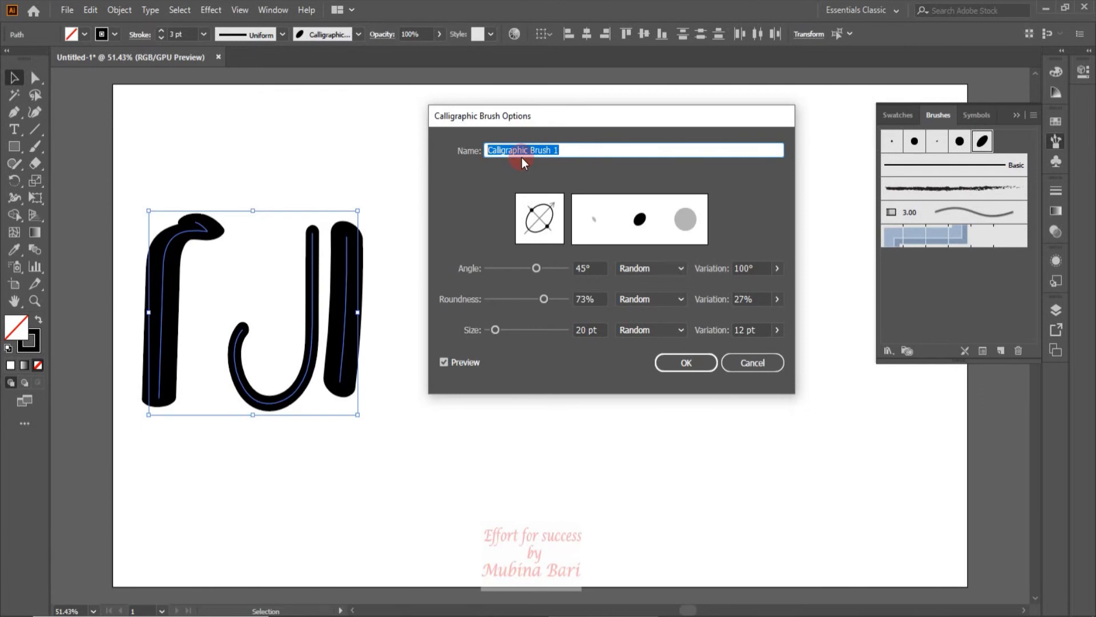
pyautogui.click(760, 182)
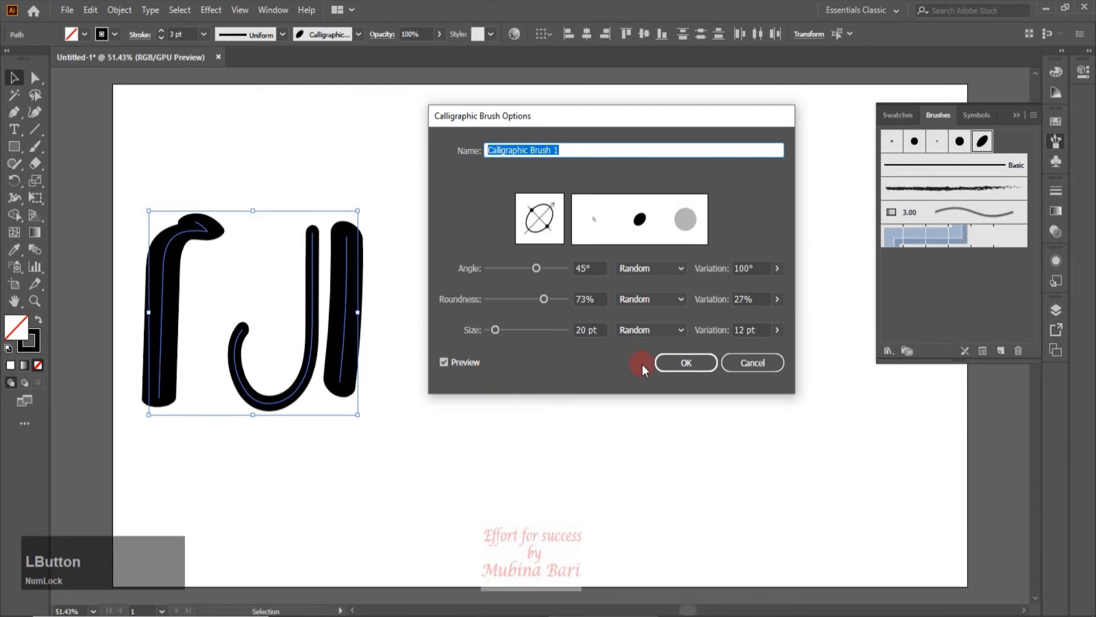
# - Confirm the brush changes while leaving existing strokes as they are, and reapply the edited brush to the three selected strokes
pyautogui.click(679, 362)
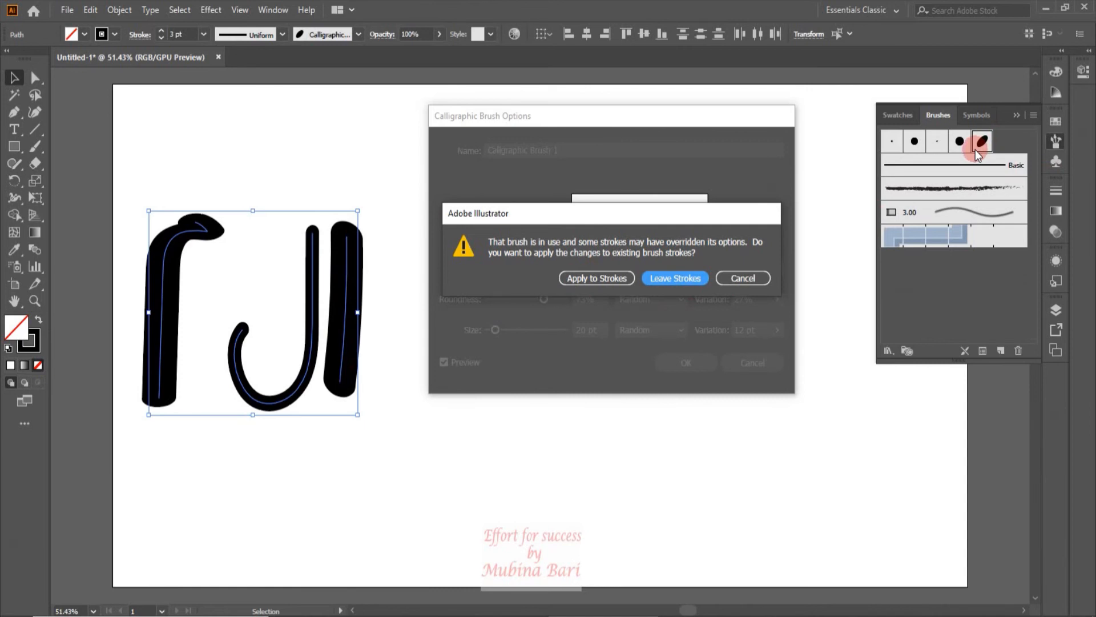
pyautogui.click(667, 275)
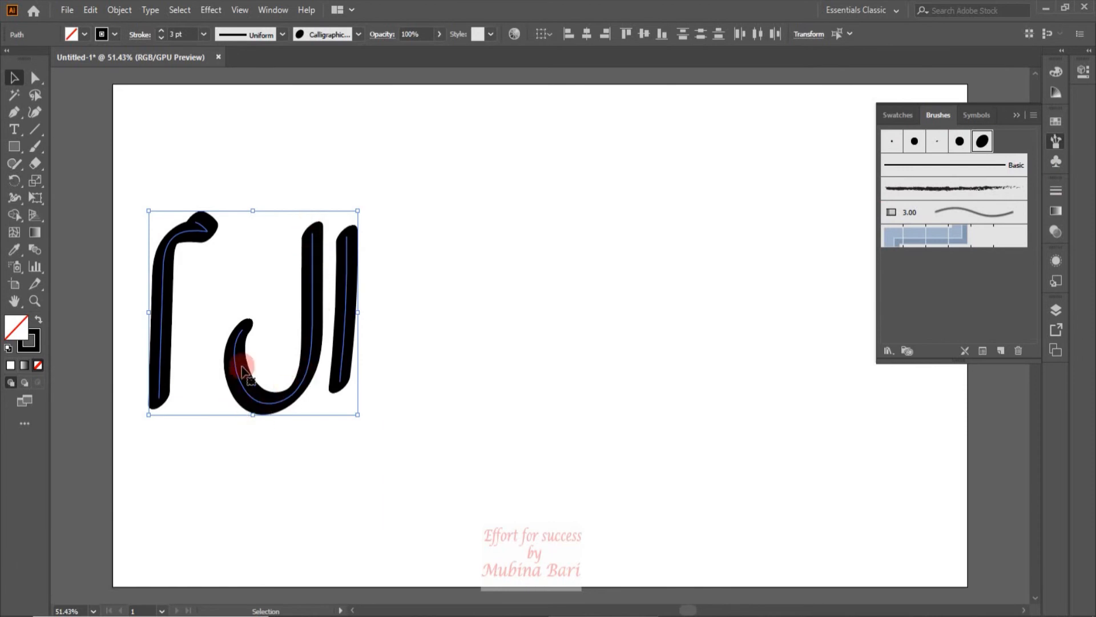
pyautogui.click(982, 143)
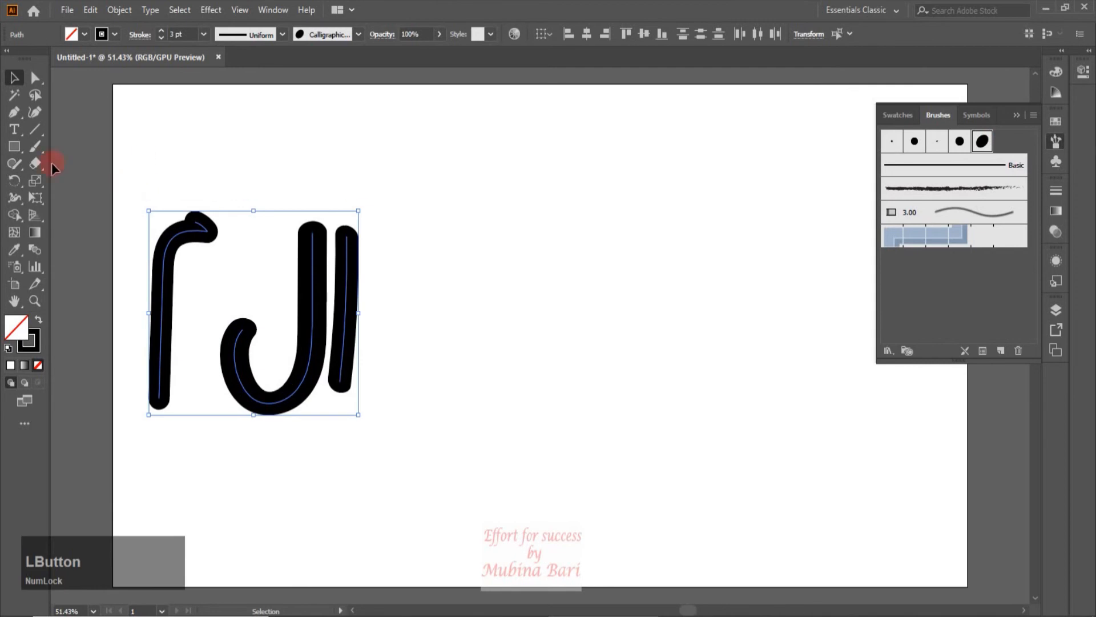
# - Paint a straight stroke, a J-shaped stroke and a tall hooked stroke with the Paintbrush tool in the middle of the artboard
pyautogui.click(35, 147)
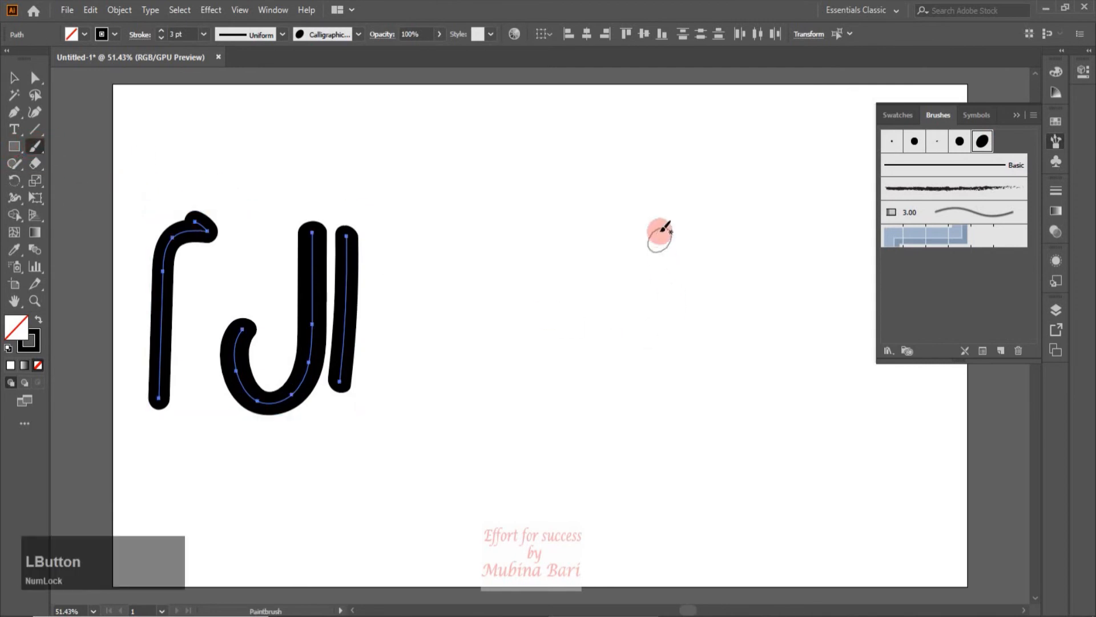
pyautogui.moveTo(657, 188); pyautogui.dragTo(704, 400)
pyautogui.moveTo(601, 196)
pyautogui.mouseDown()
pyautogui.moveTo(636, 433)
pyautogui.moveTo(521, 419)
pyautogui.moveTo(506, 349)
pyautogui.mouseUp()
pyautogui.moveTo(535, 181)
pyautogui.mouseDown()
pyautogui.moveTo(488, 217)
pyautogui.moveTo(472, 249)
pyautogui.moveTo(485, 490)
pyautogui.mouseUp()
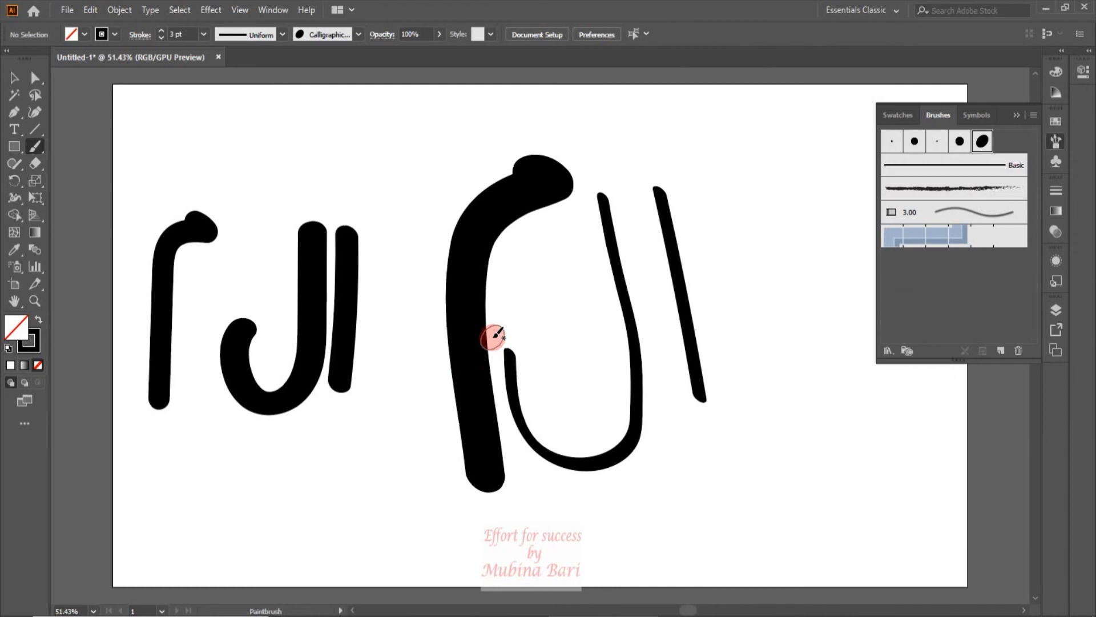
# - Select the three newly painted strokes and reapply the edited calligraphic brush to them
pyautogui.click(771, 435)
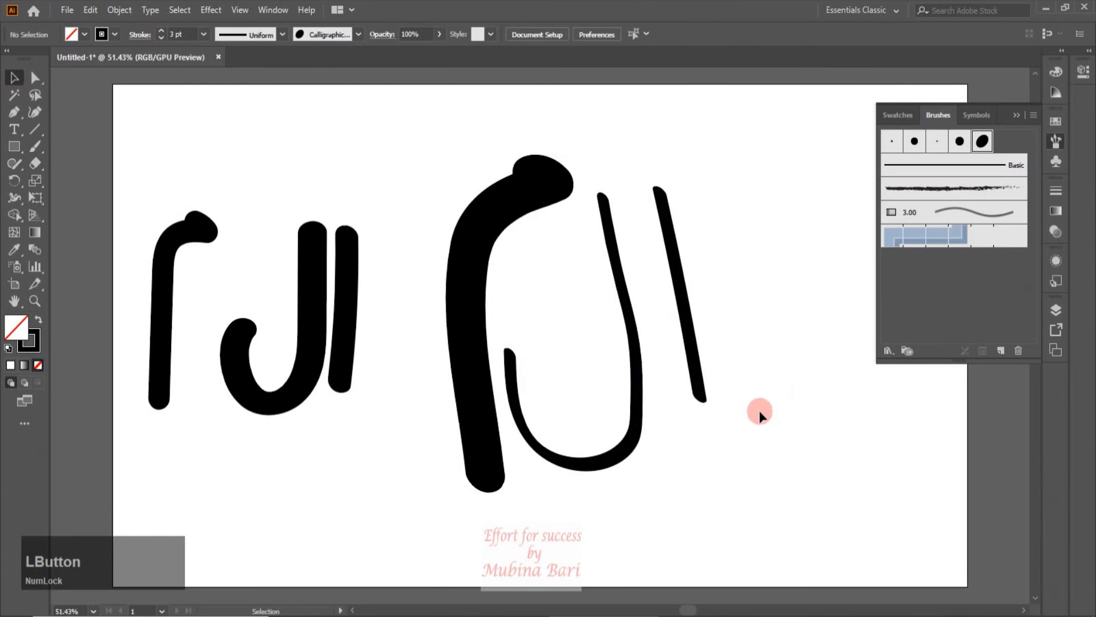
pyautogui.moveTo(444, 136); pyautogui.dragTo(707, 311)
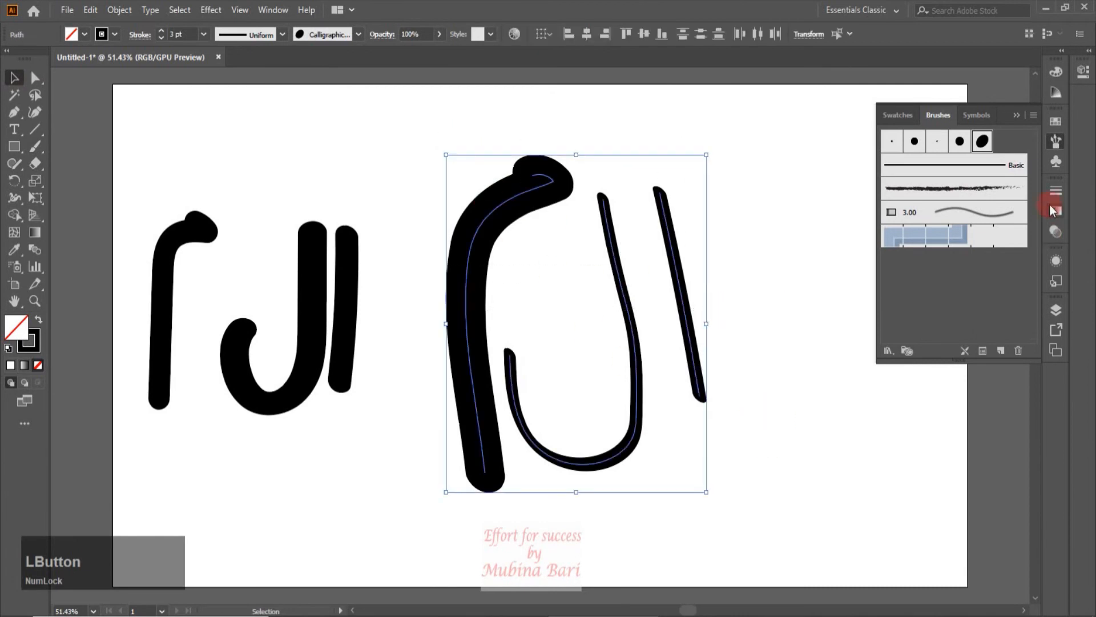
pyautogui.click(983, 141)
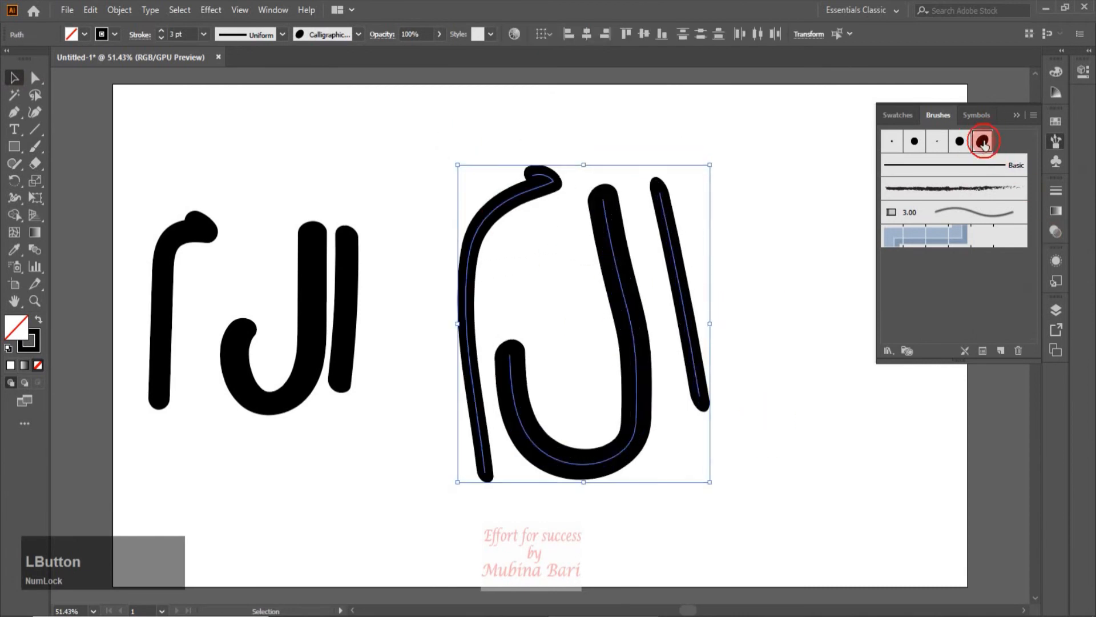
# - Reopen the custom calligraphic brush's options and change its size variation from Random to Fixed
pyautogui.doubleClick(983, 141)
pyautogui.moveTo(622, 107); pyautogui.dragTo(880, 106)
pyautogui.click(937, 319)
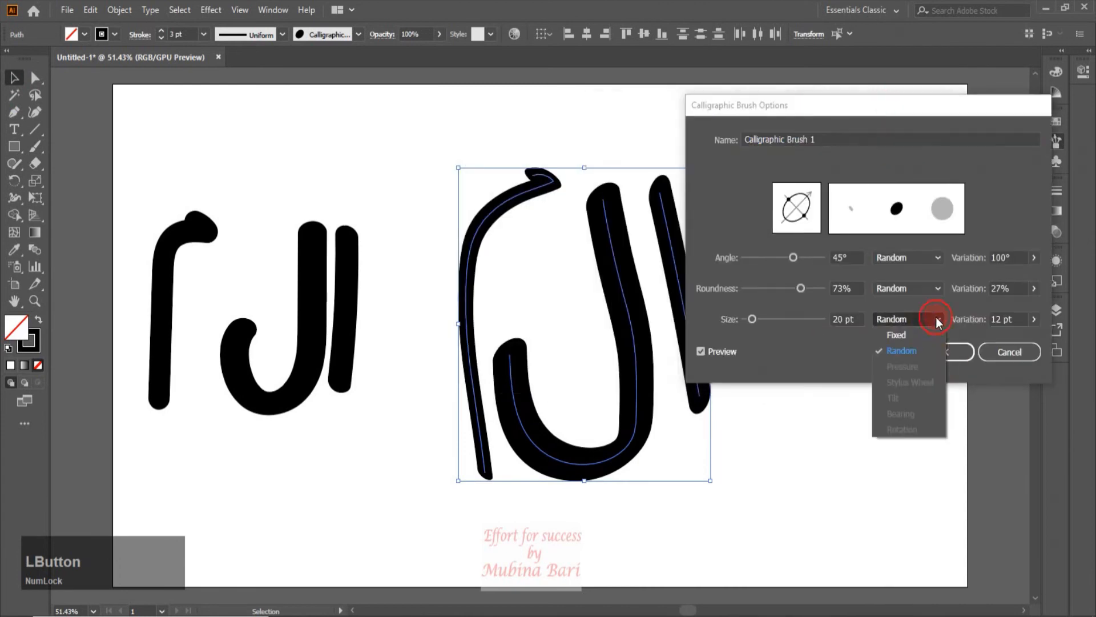
pyautogui.click(904, 333)
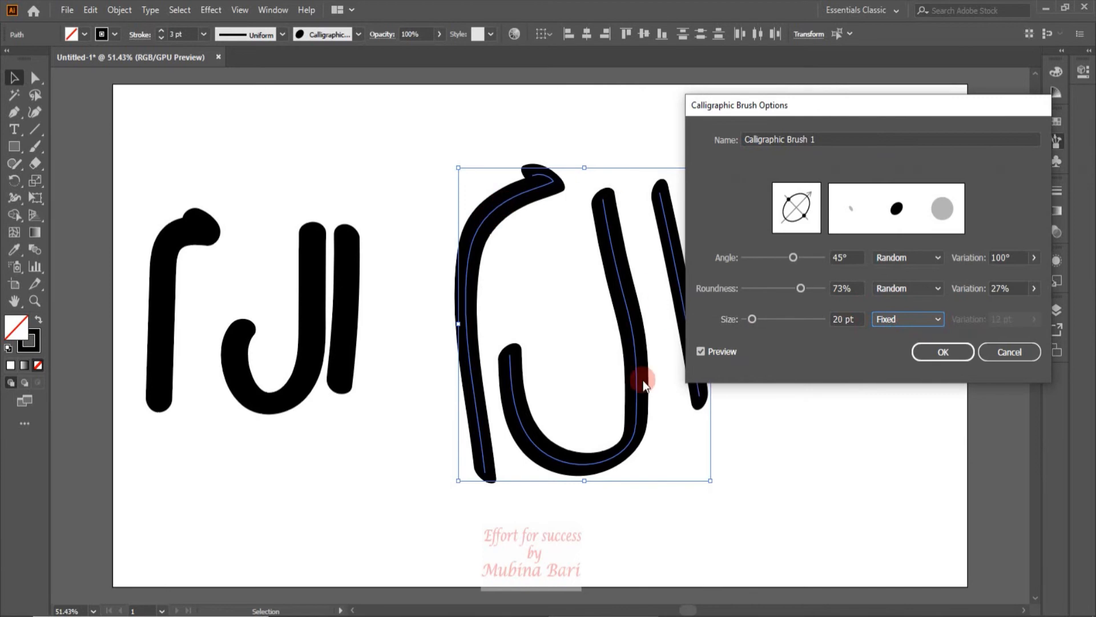
# - Compare the strokes with the preview off and on, and confirm the brush changes while leaving existing strokes as they are
pyautogui.click(702, 351)
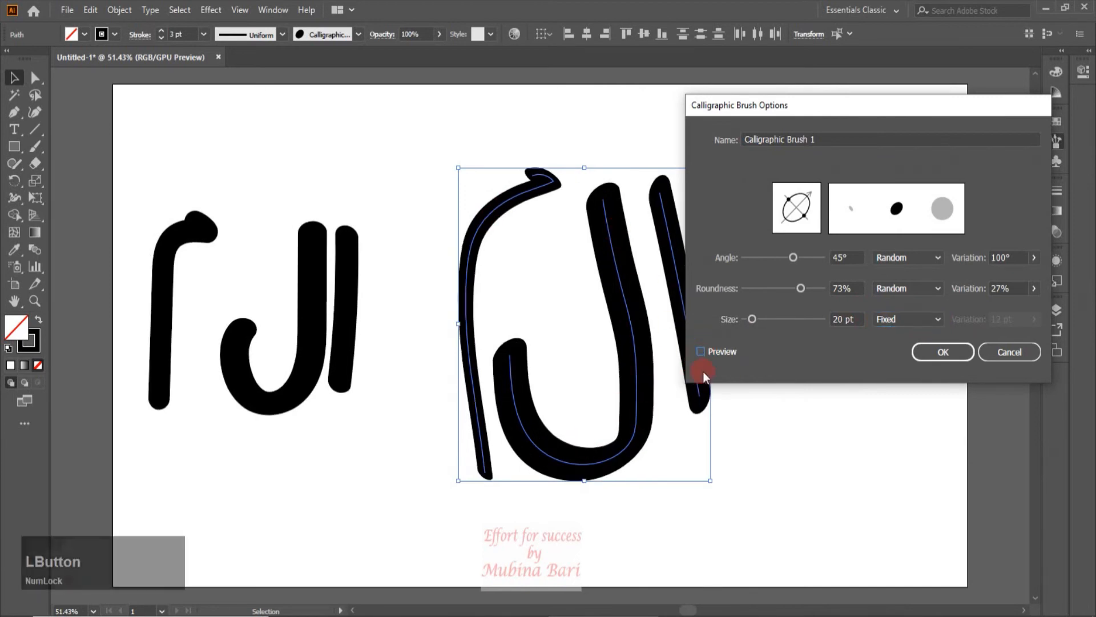
pyautogui.click(702, 351)
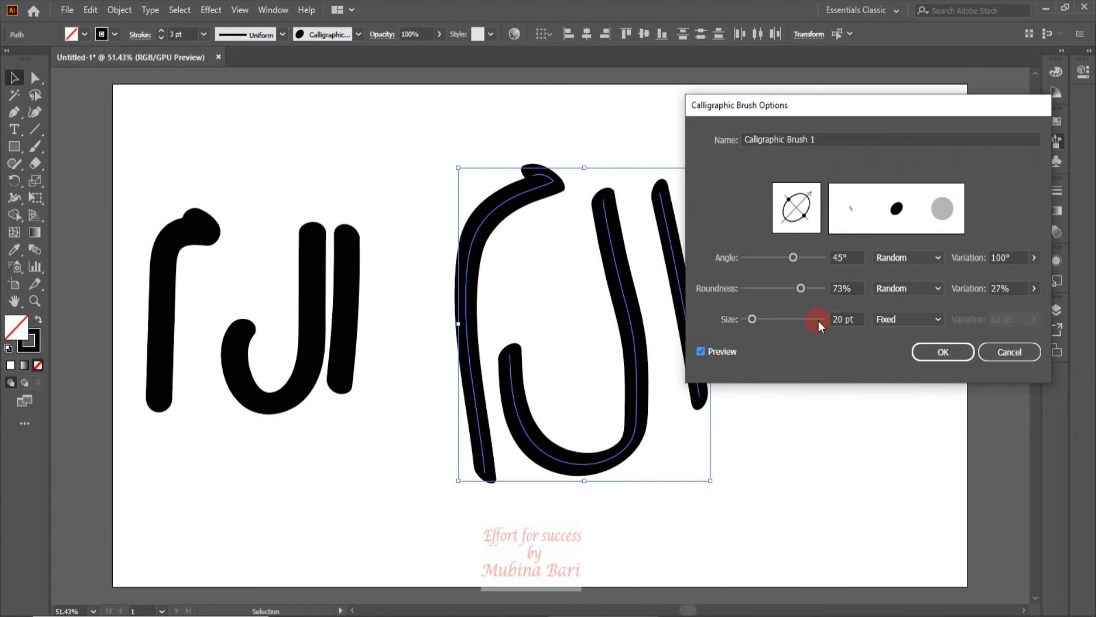
pyautogui.click(926, 356)
pyautogui.click(921, 272)
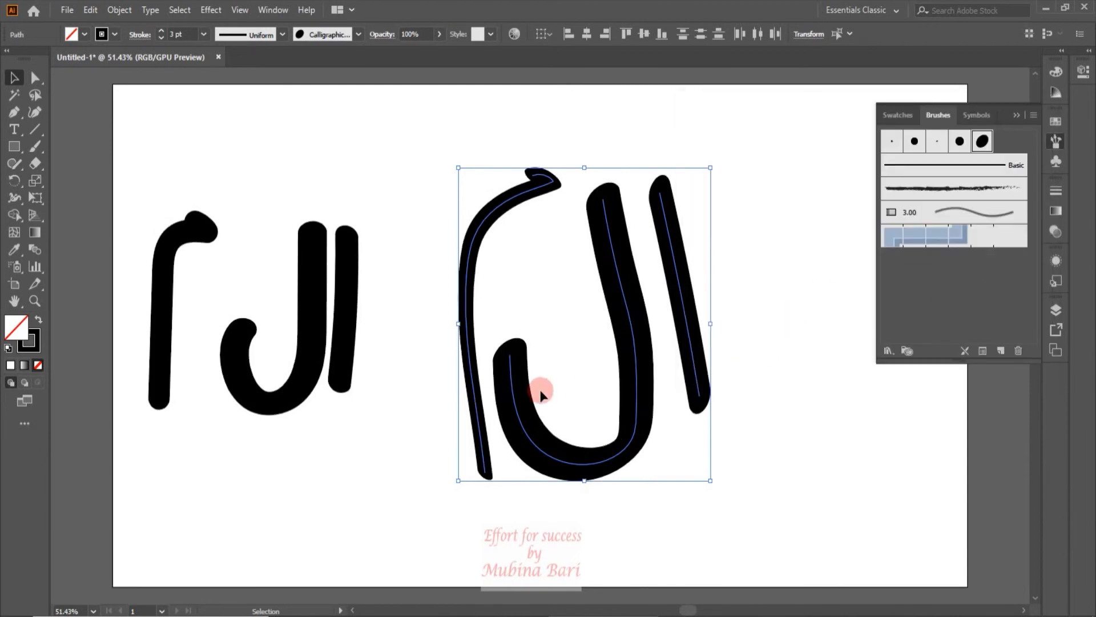
# - Delete the three selected strokes in the middle of the artboard and open the Artistic_Calligraphic brush library
pyautogui.press('Delete')
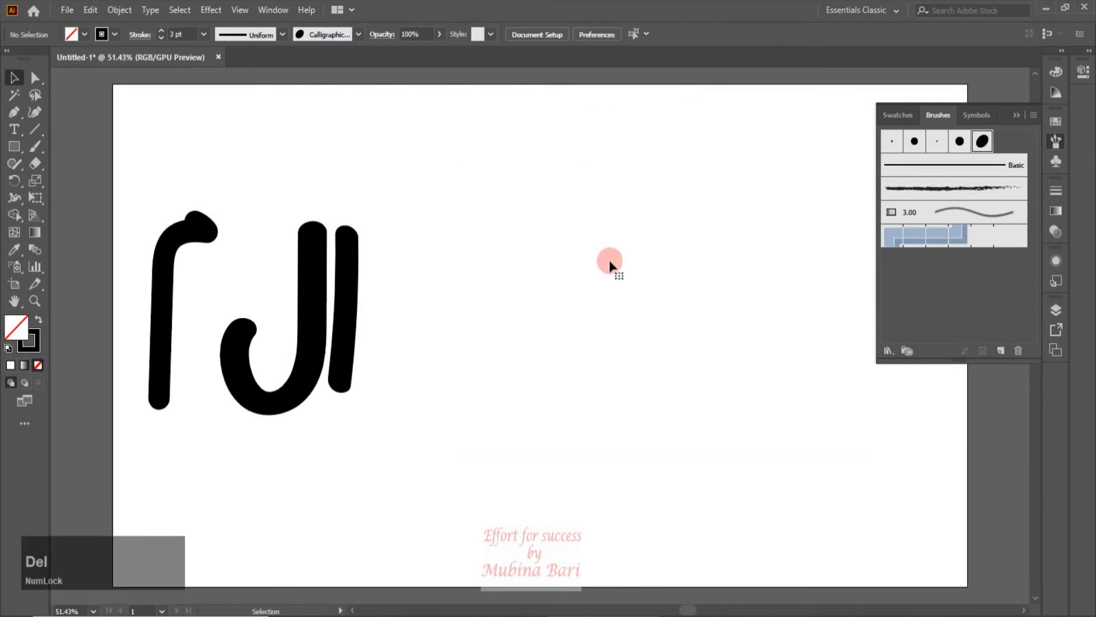
pyautogui.click(895, 354)
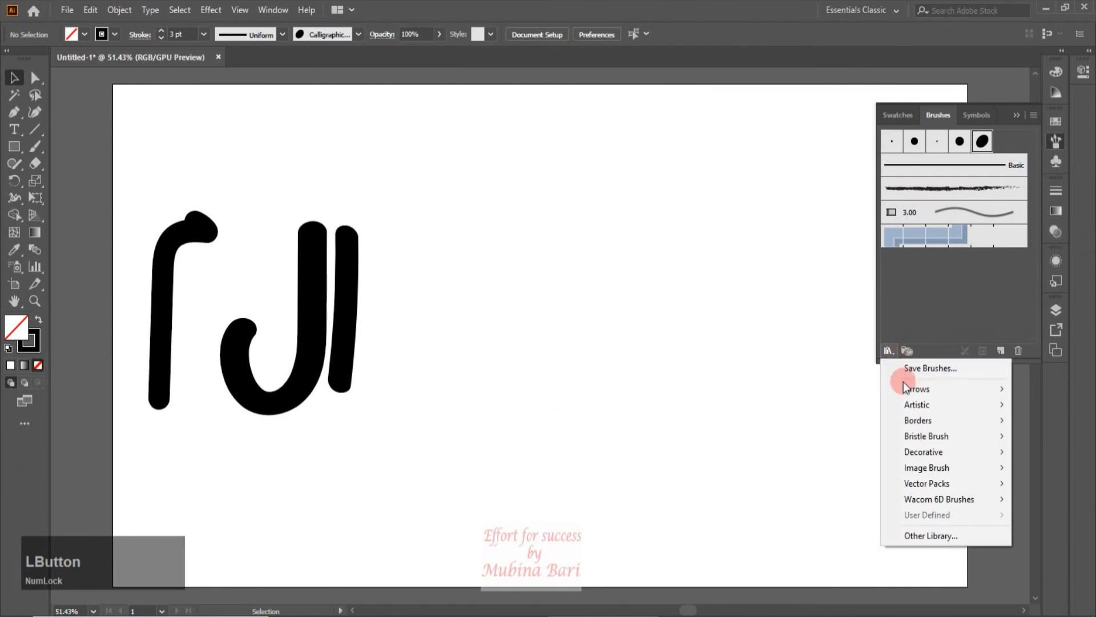
pyautogui.moveTo(907, 401)
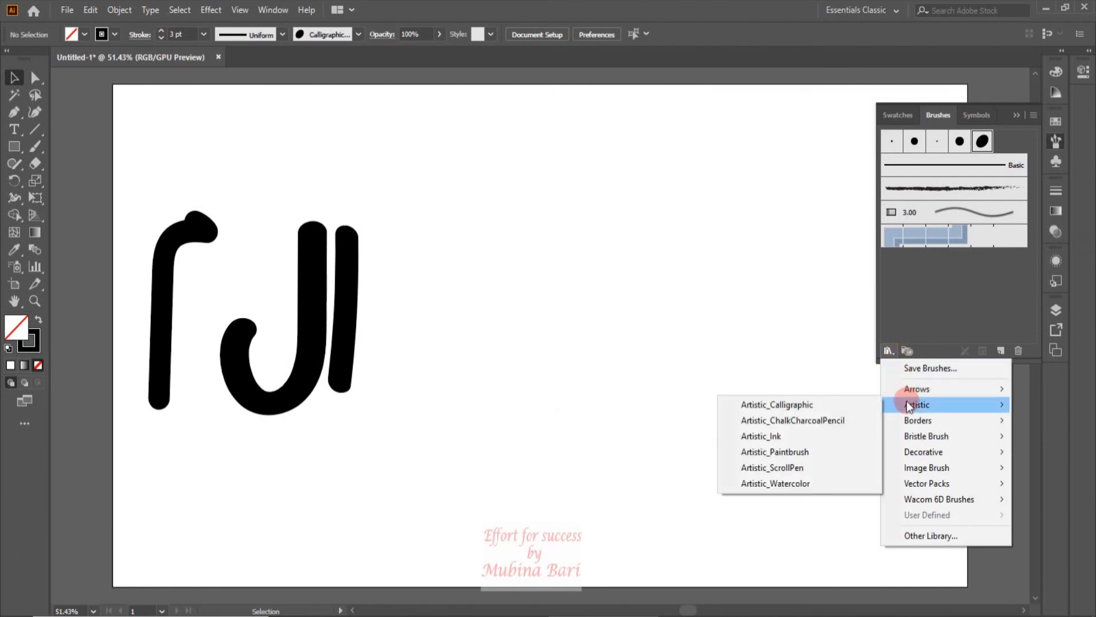
pyautogui.click(807, 403)
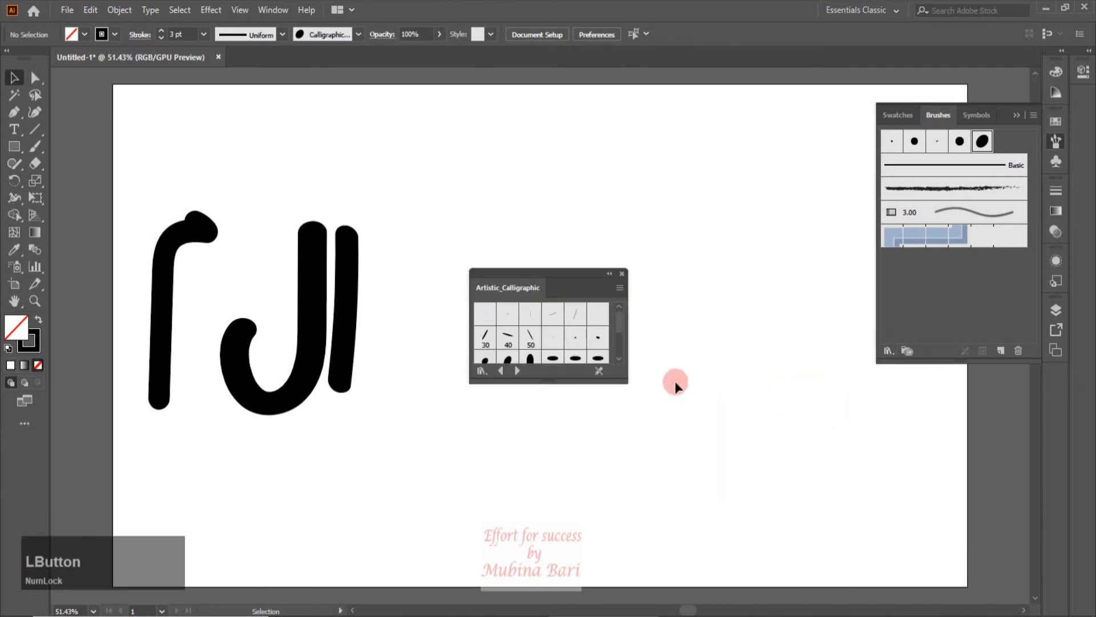
# - Move the Artistic_Calligraphic library away from the strokes and enlarge it to show all its brushes
pyautogui.moveTo(616, 320)
pyautogui.mouseDown()
pyautogui.moveTo(616, 347)
pyautogui.moveTo(620, 311)
pyautogui.mouseUp()
pyautogui.moveTo(565, 272); pyautogui.dragTo(705, 263)
pyautogui.click(722, 334)
pyautogui.moveTo(697, 350); pyautogui.dragTo(704, 455)
pyautogui.moveTo(769, 372); pyautogui.dragTo(797, 375)
# - Select the three remaining strokes, try the 30 pt Flat, 15 pt Flat and 50 pt Oval brushes, and settle on 30 pt Flat
pyautogui.moveTo(142, 211); pyautogui.dragTo(405, 296)
pyautogui.click(753, 291)
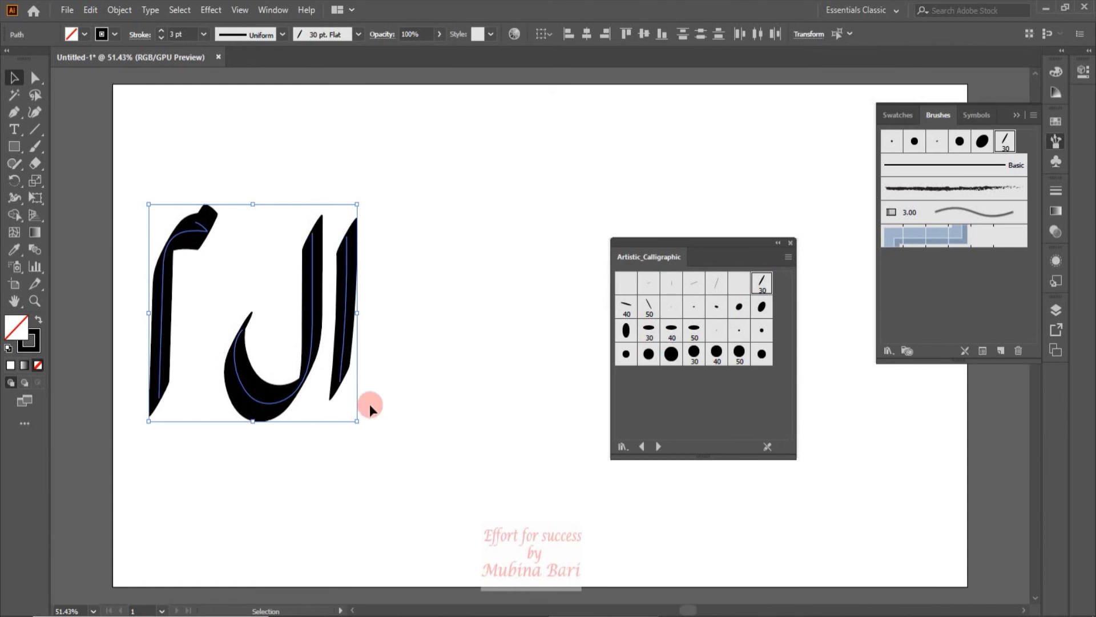
pyautogui.click(716, 288)
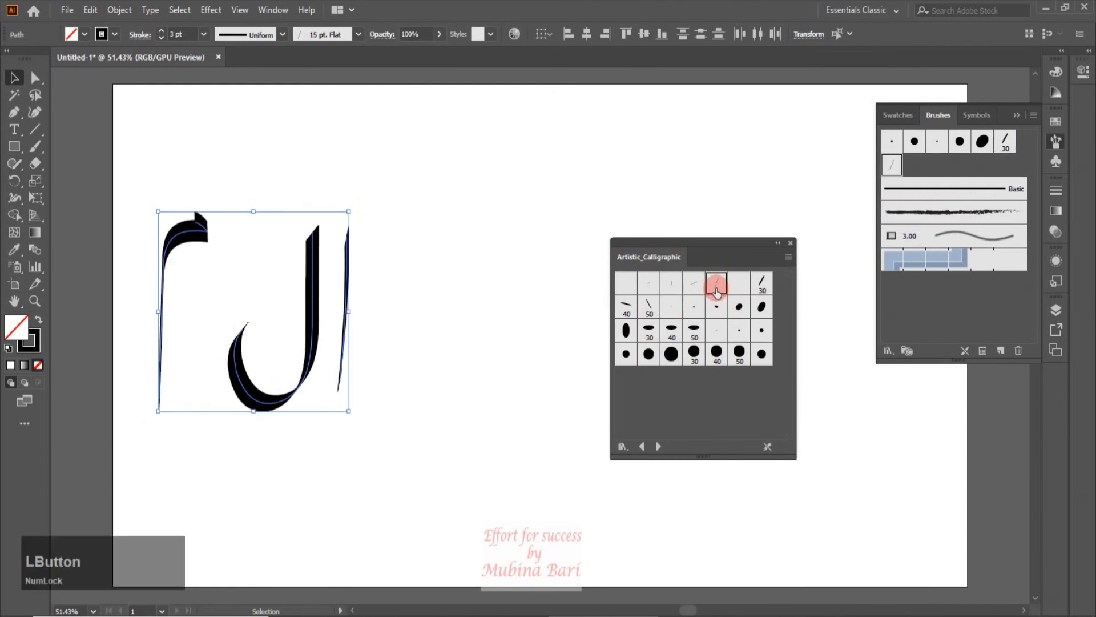
pyautogui.click(692, 330)
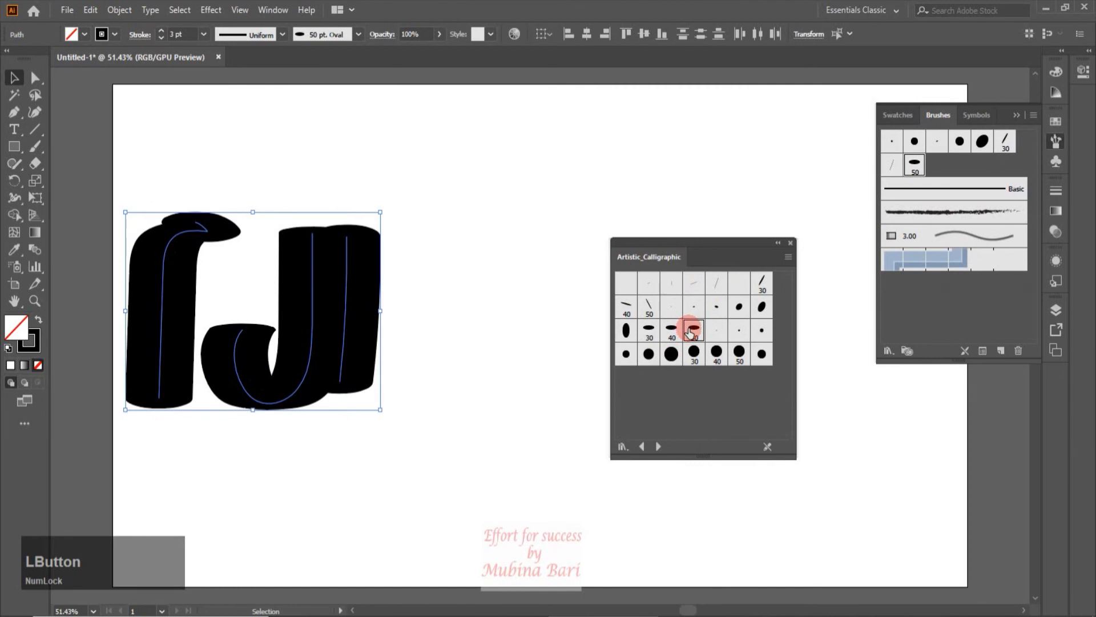
pyautogui.click(760, 286)
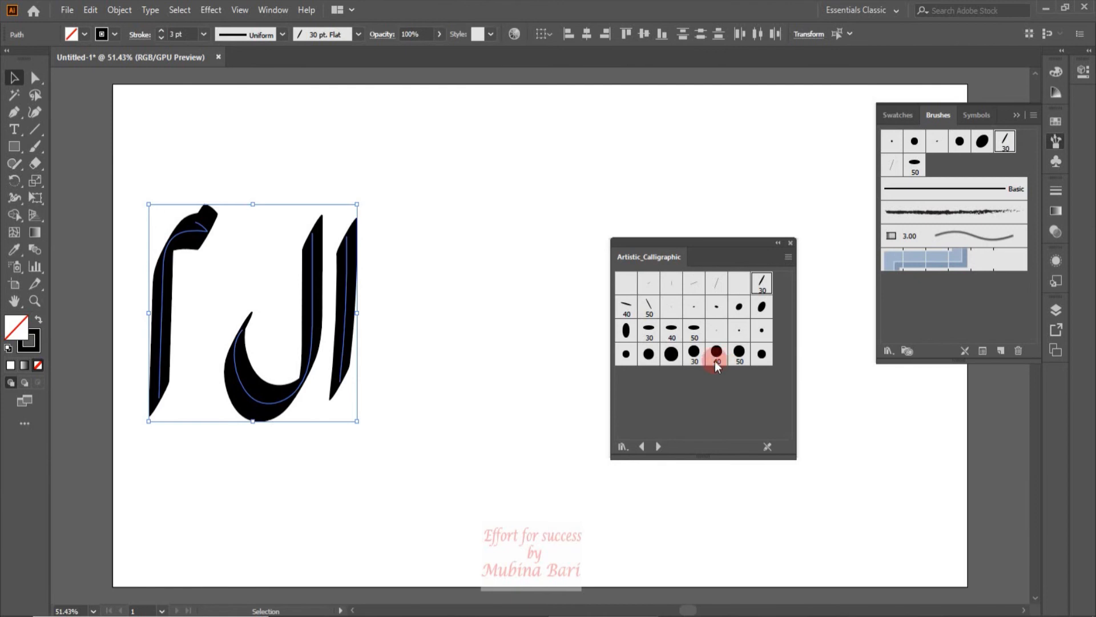
pyautogui.click(670, 366)
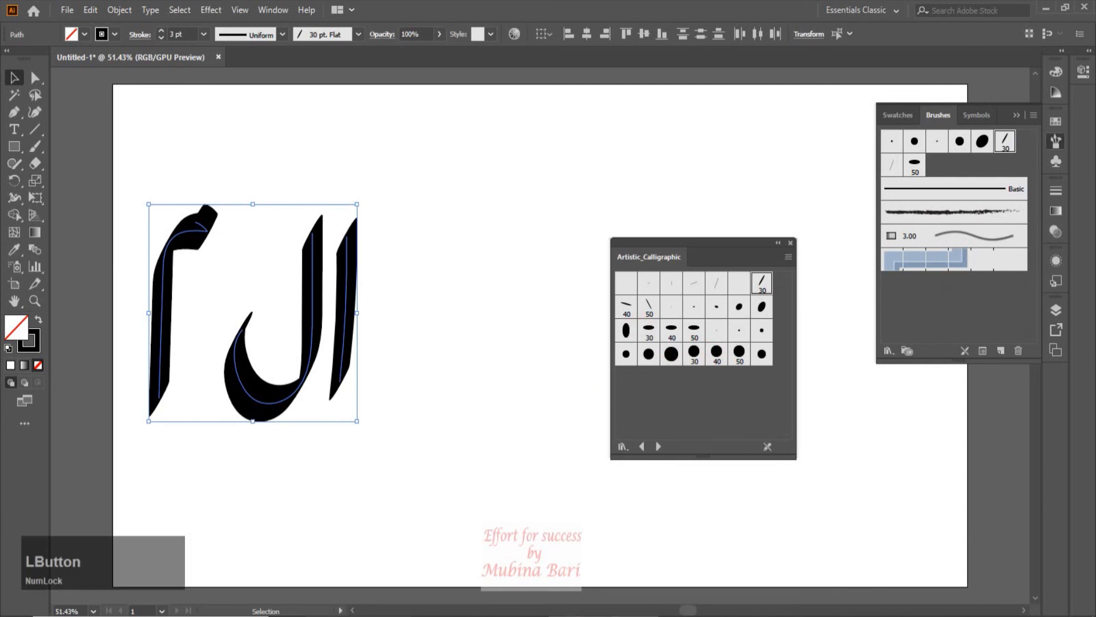
# - Switch to the browser, examine the digital calligraphy image results and the Islamic dancer artwork, and return to Illustrator
pyautogui.click(400, 568)
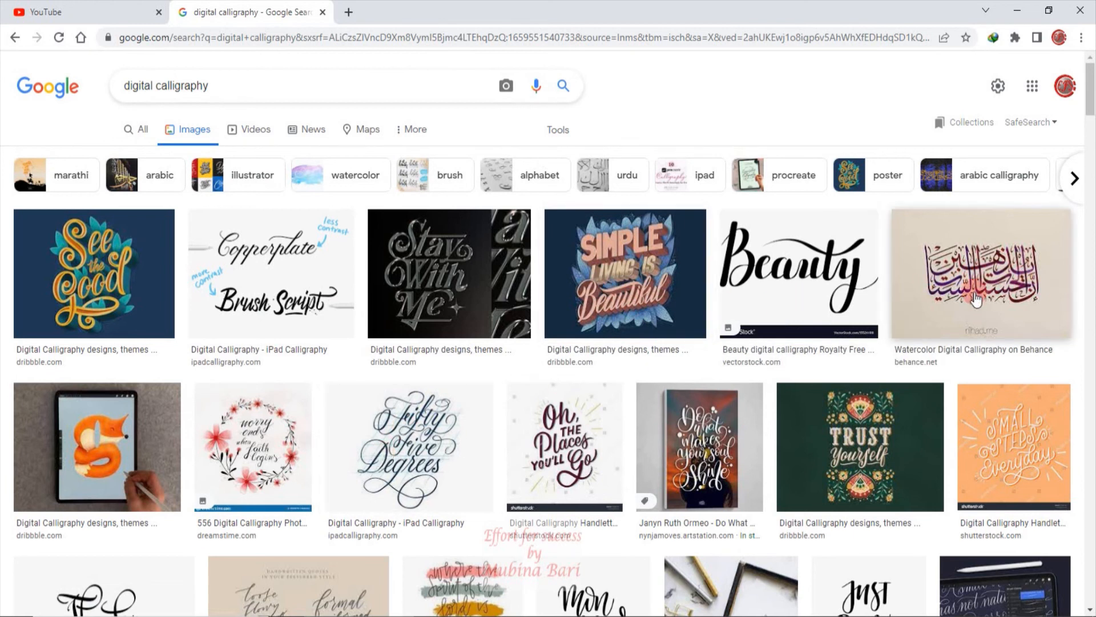
pyautogui.moveTo(1090, 93); pyautogui.dragTo(1092, 189)
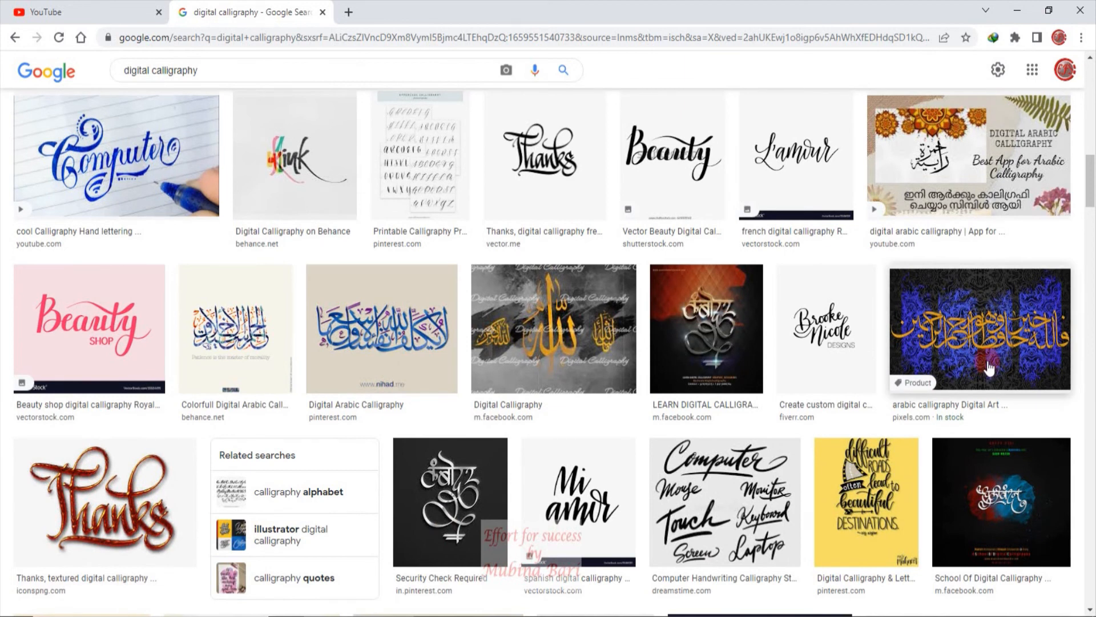
pyautogui.moveTo(1090, 197); pyautogui.dragTo(1092, 496)
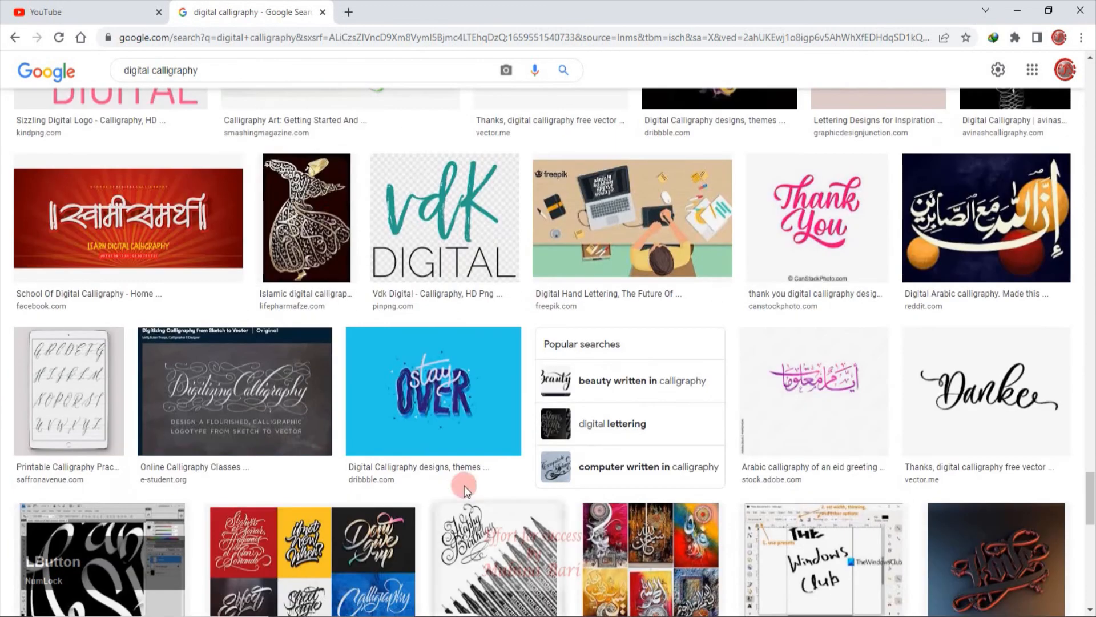
pyautogui.click(328, 234)
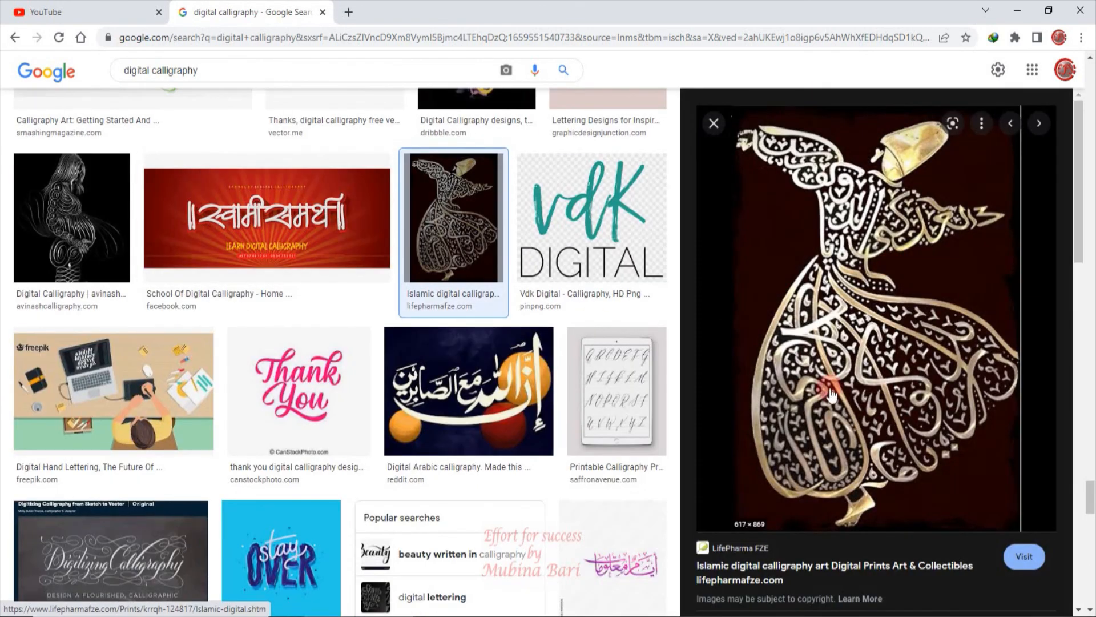
pyautogui.click(714, 123)
pyautogui.click(768, 539)
pyautogui.click(642, 550)
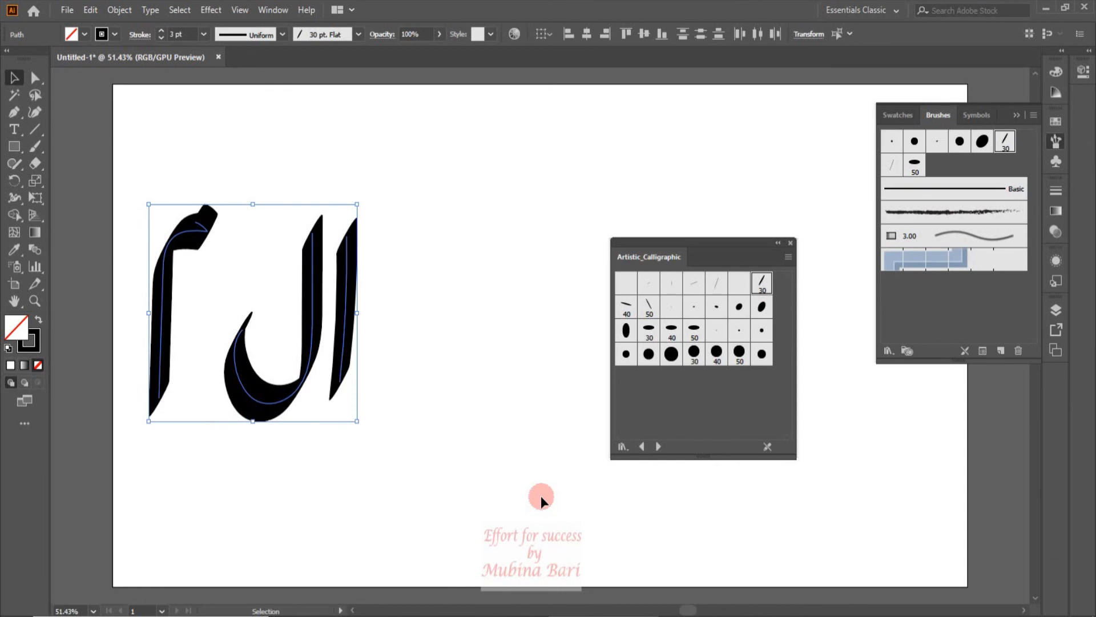
# - Delete the three strokes and add the text "Calligraphic Brushes" at 60 pt in the upper part of the artboard
pyautogui.press('Delete')
pyautogui.click(14, 130)
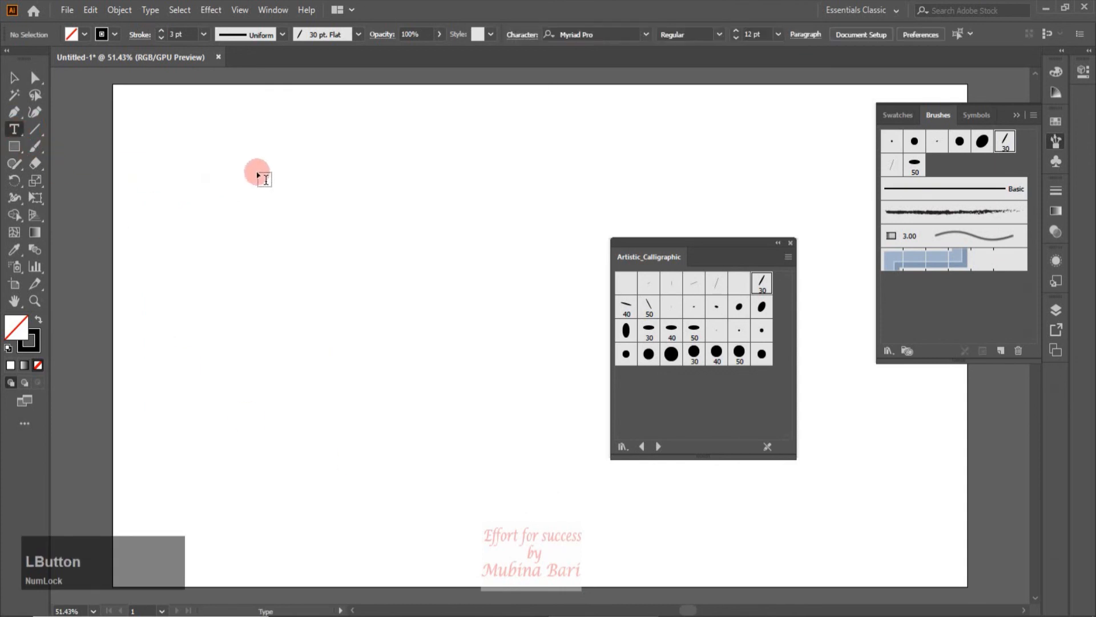
pyautogui.click(239, 171)
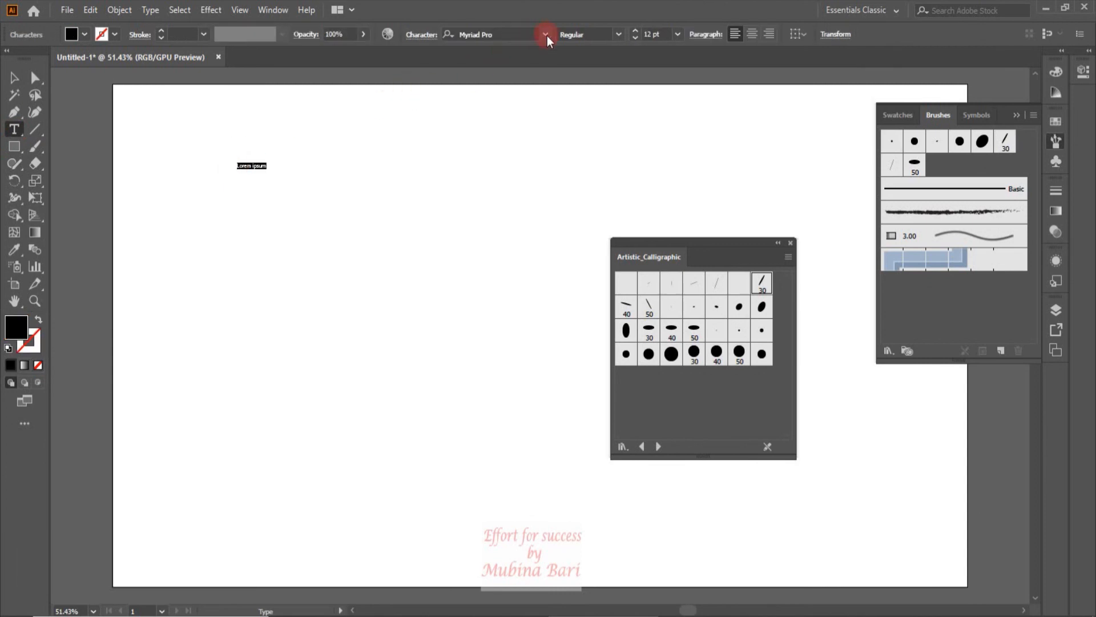
pyautogui.click(676, 34)
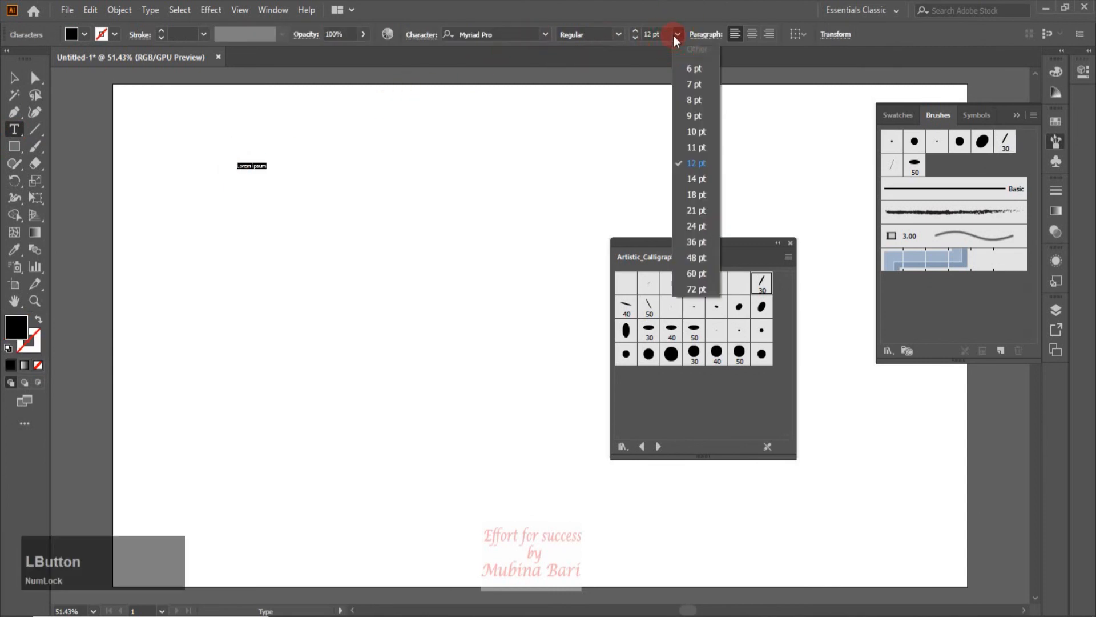
pyautogui.click(702, 272)
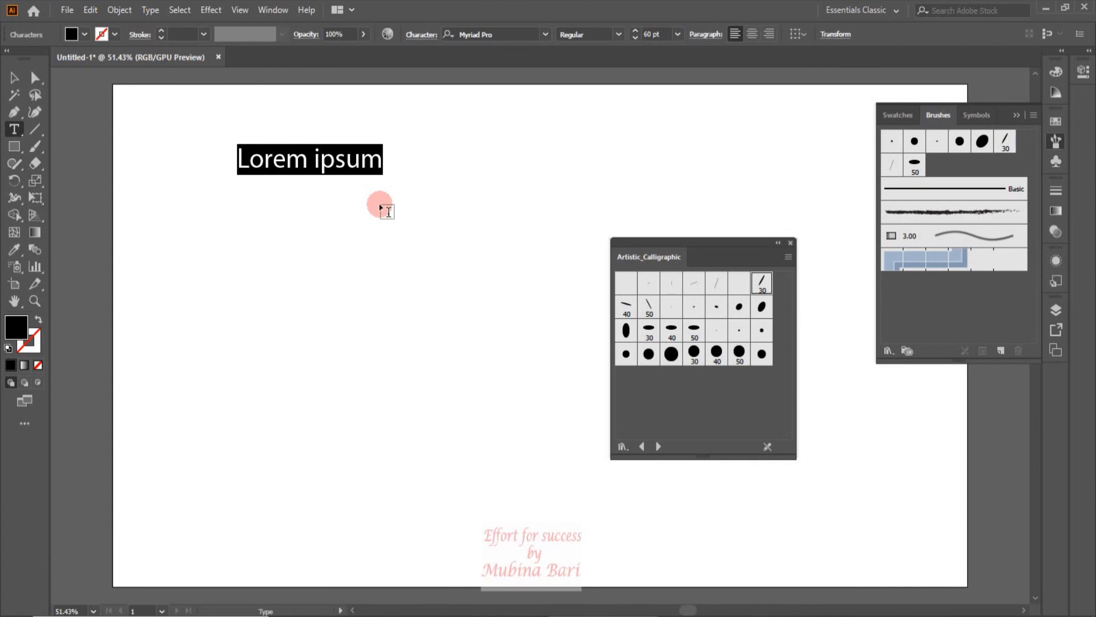
pyautogui.write('Calli')
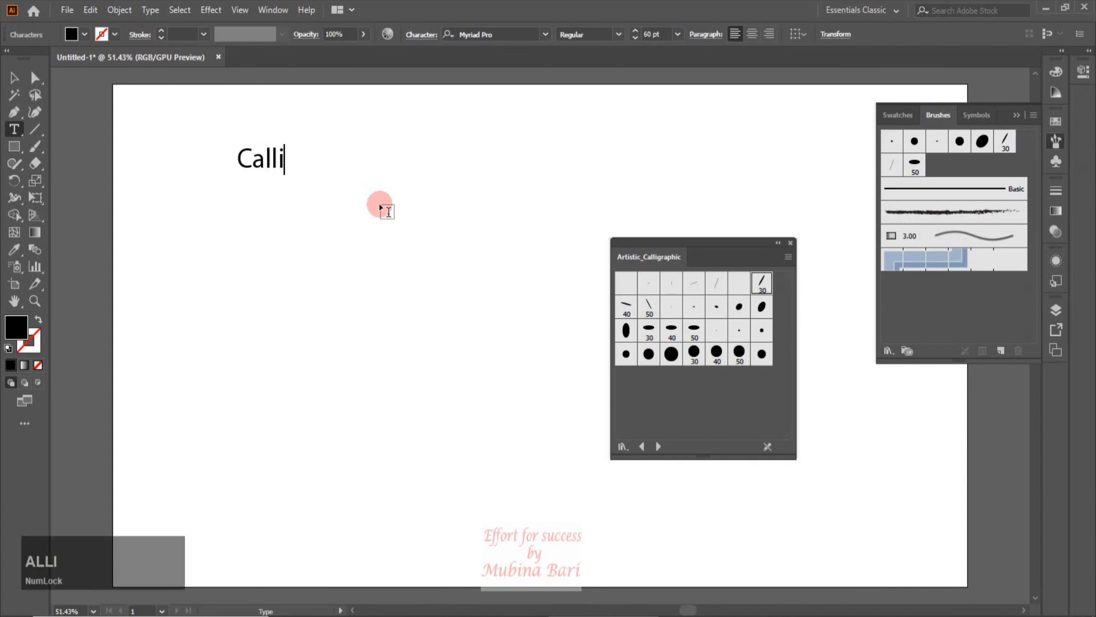
pyautogui.write('graphic ')
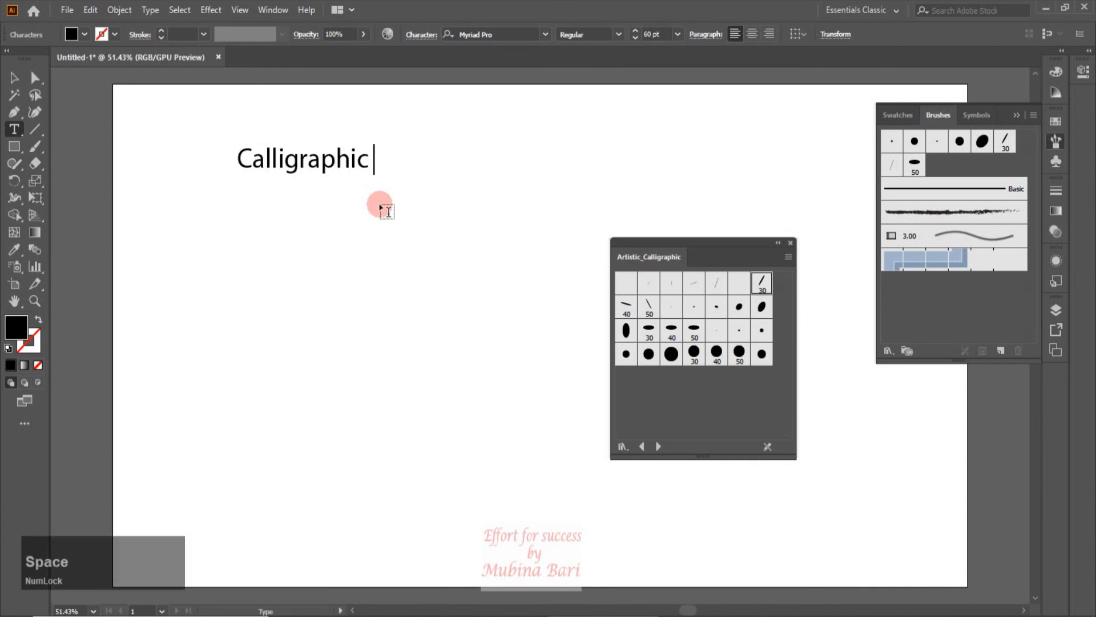
pyautogui.write('Brushes')
pyautogui.press('Escape')
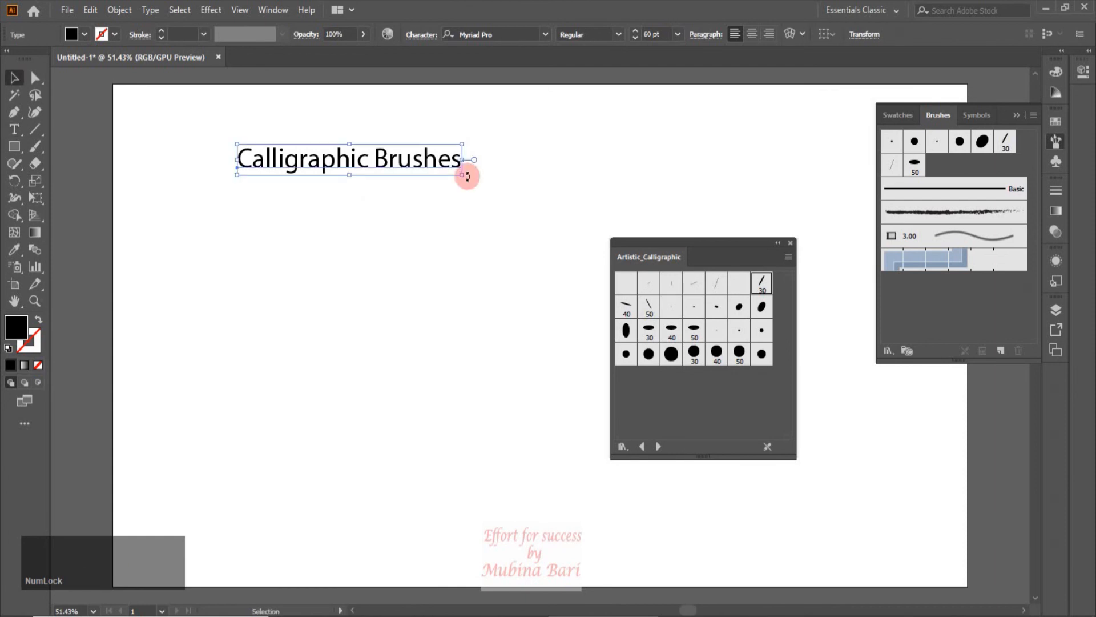
# - Move the brush library aside, enlarge the text to about 148 pt and set its font to Embassy BT
pyautogui.moveTo(680, 238)
pyautogui.mouseDown()
pyautogui.moveTo(803, 293)
pyautogui.moveTo(927, 276)
pyautogui.mouseUp()
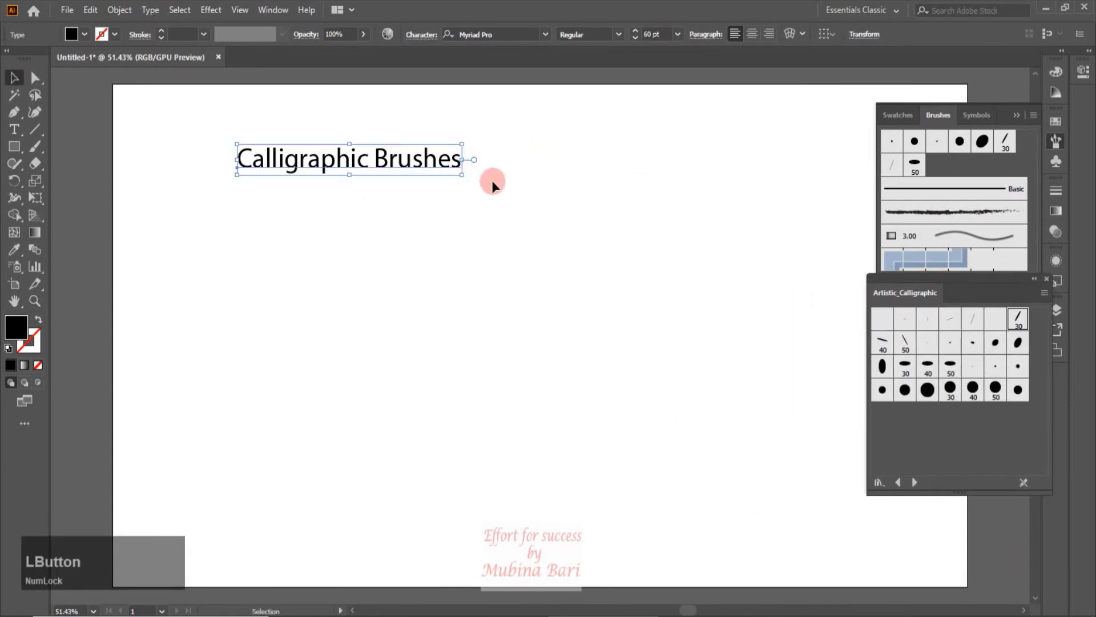
pyautogui.moveTo(464, 178); pyautogui.dragTo(791, 288)
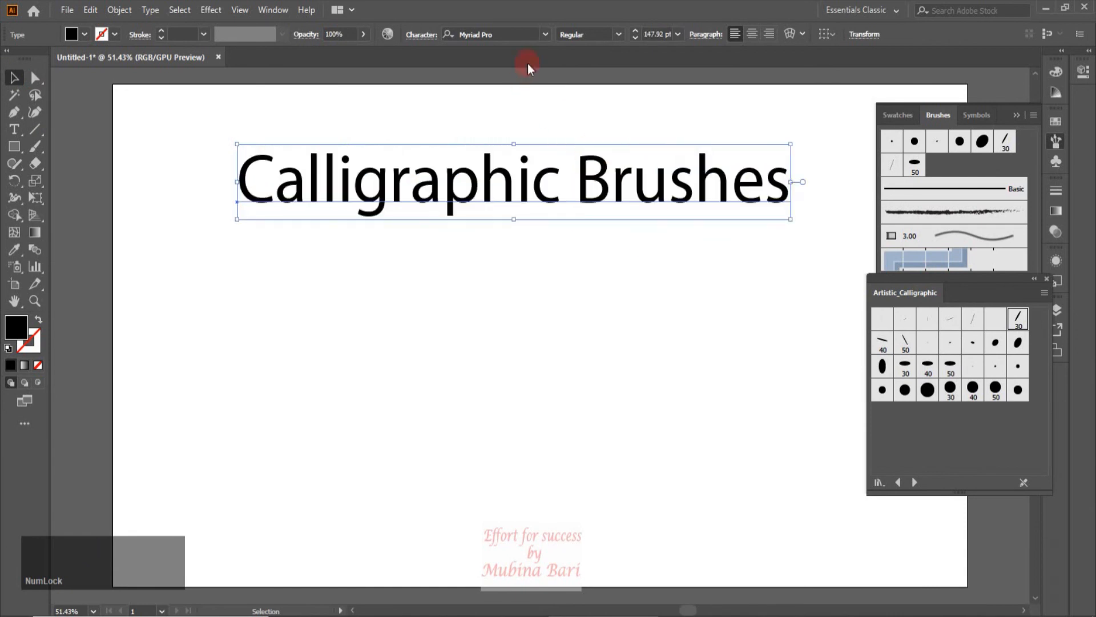
pyautogui.click(545, 35)
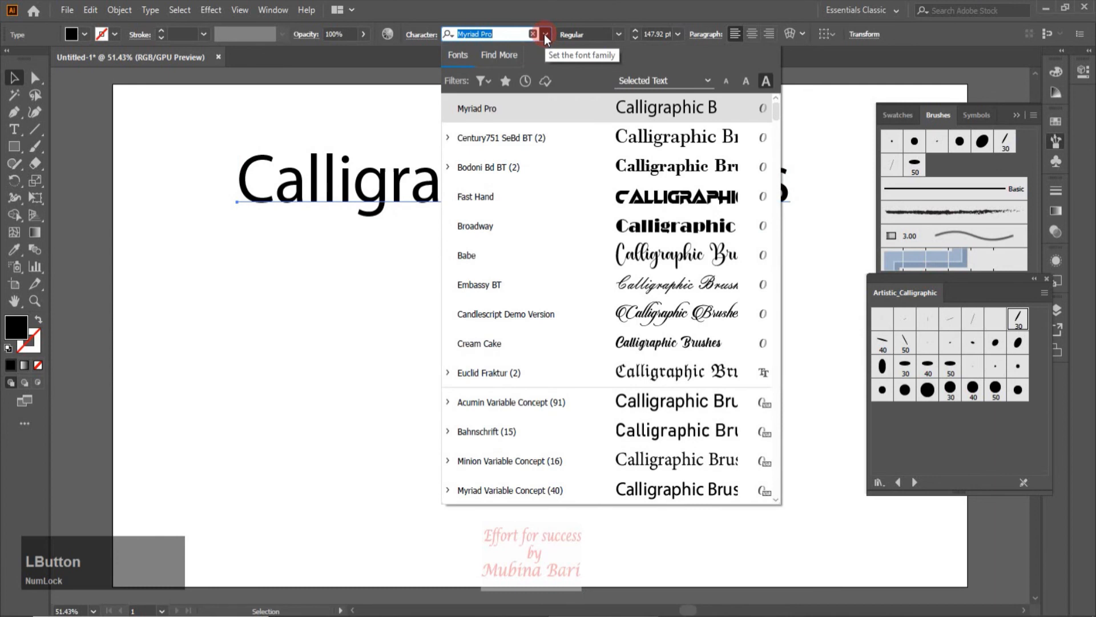
pyautogui.click(571, 284)
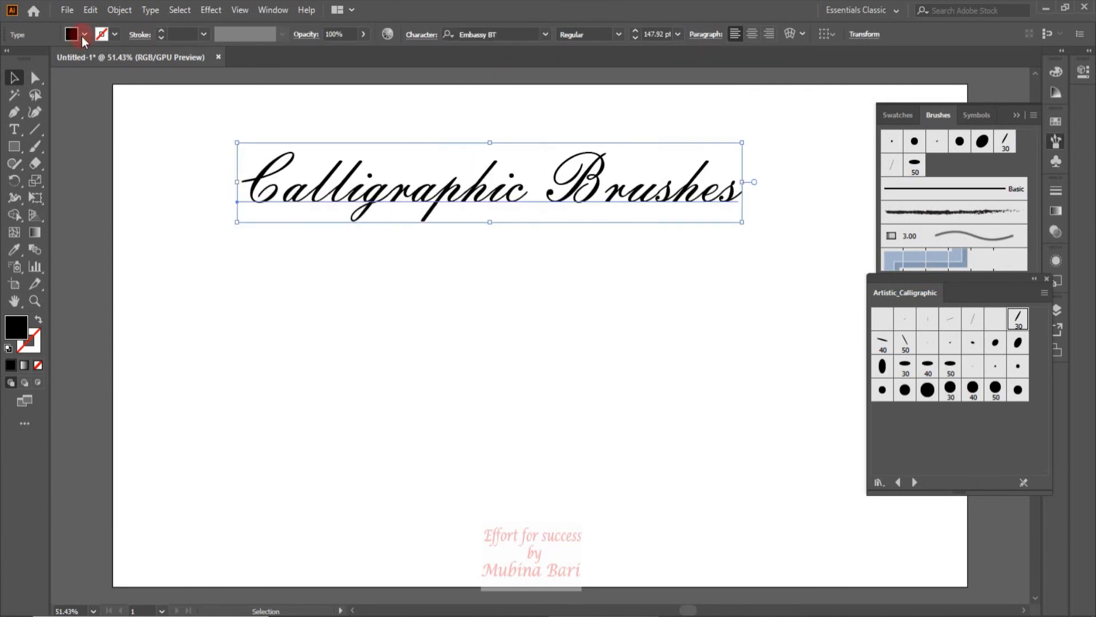
# - Give the text a black stroke and remove its fill
pyautogui.click(116, 38)
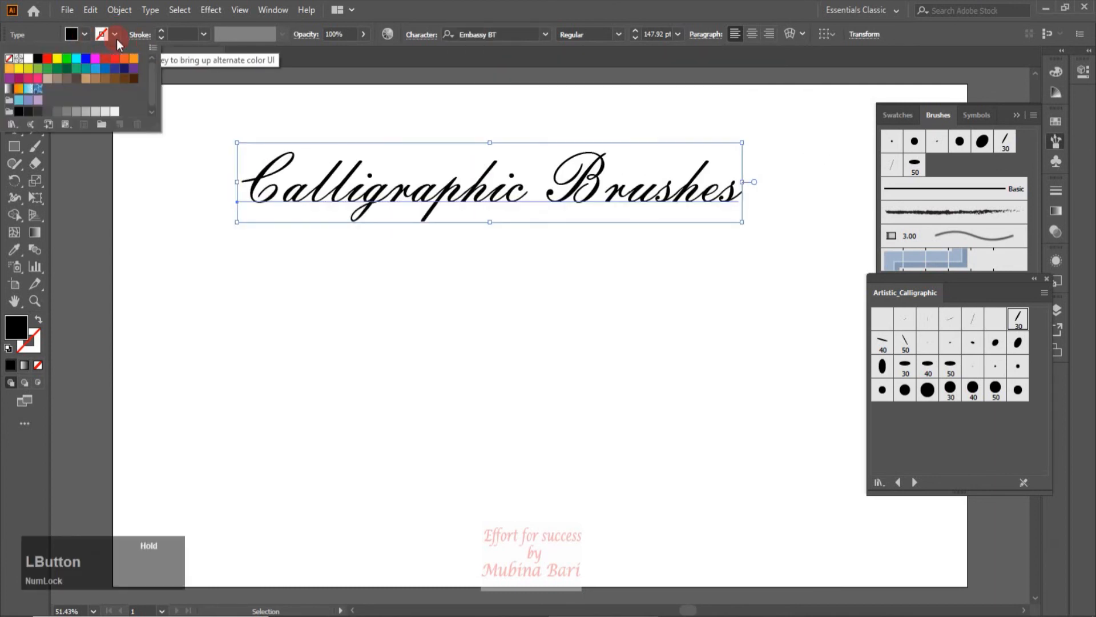
pyautogui.click(39, 66)
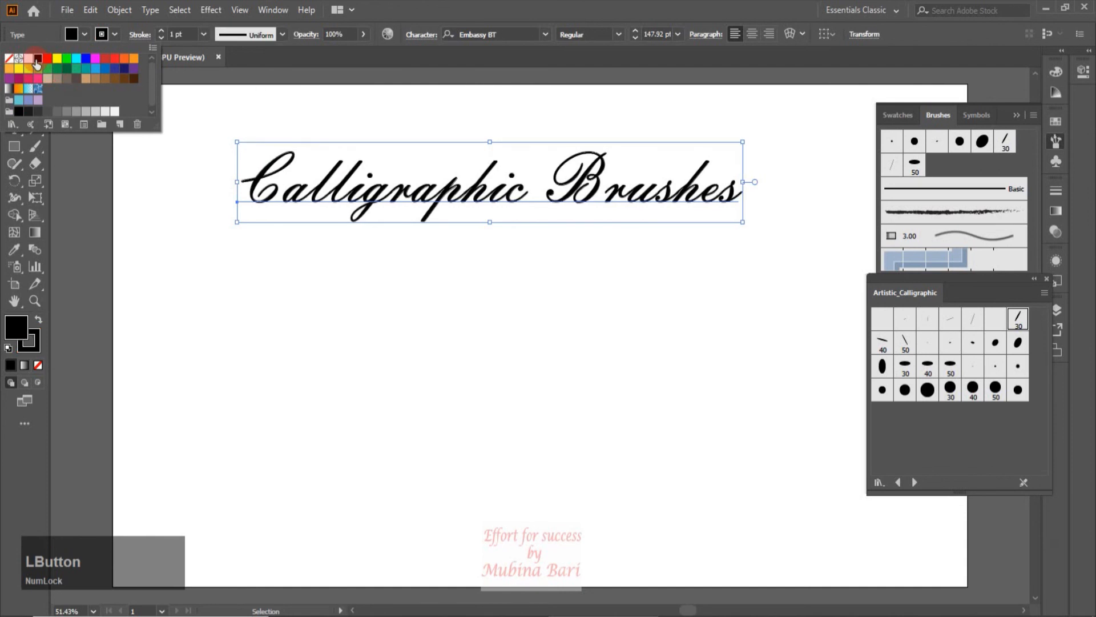
pyautogui.click(86, 34)
pyautogui.click(86, 34)
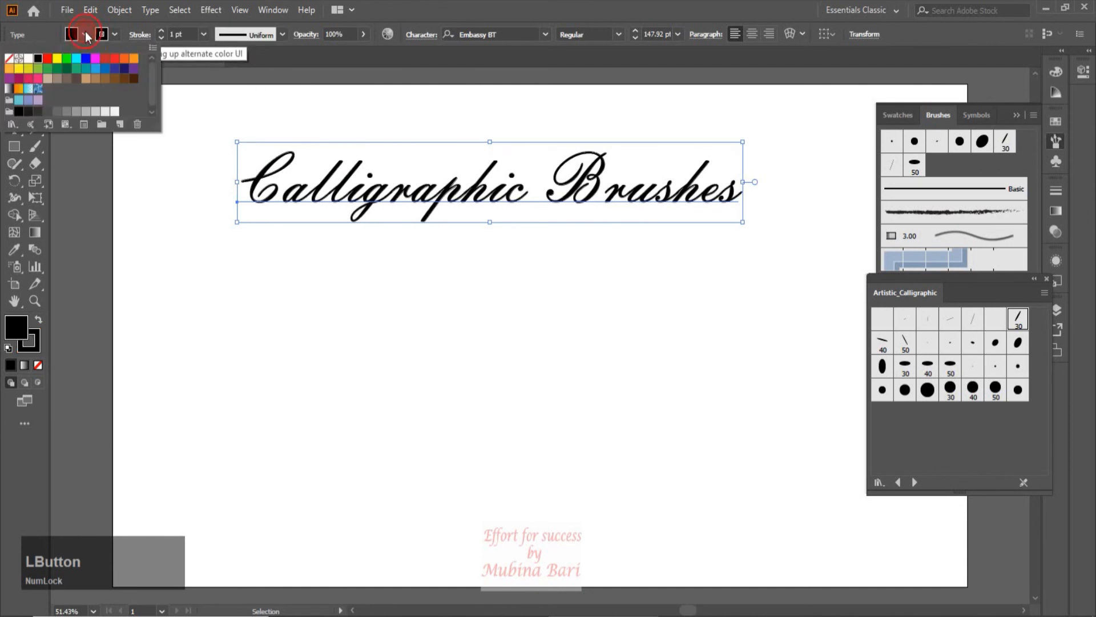
pyautogui.click(24, 60)
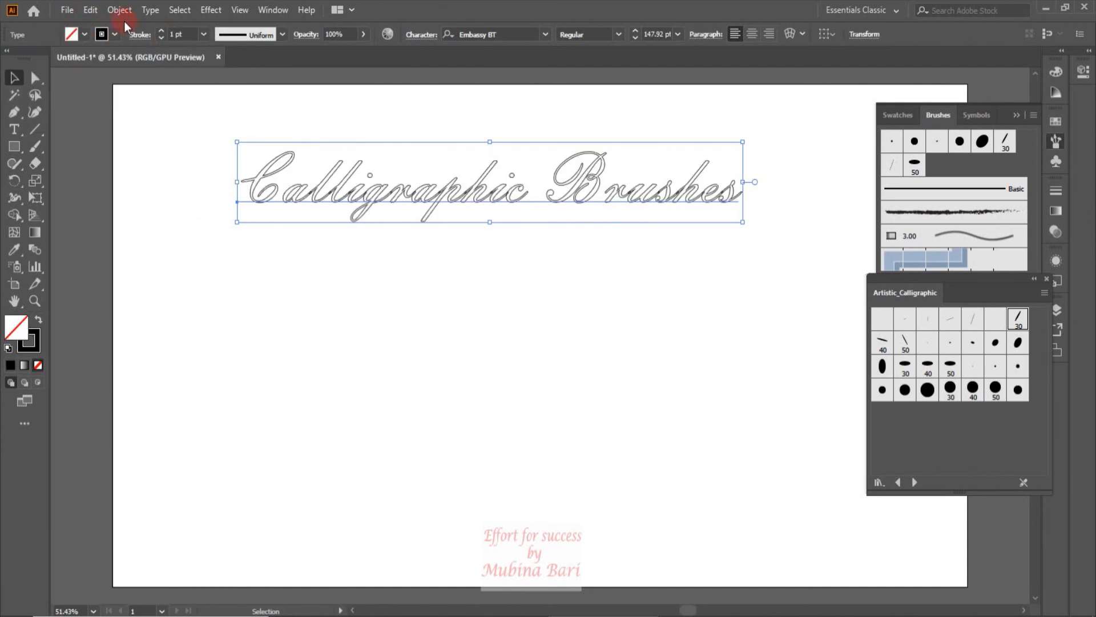
# - Expand the "Calligraphic Brushes" text with the Object and Fill options enabled
pyautogui.click(119, 10)
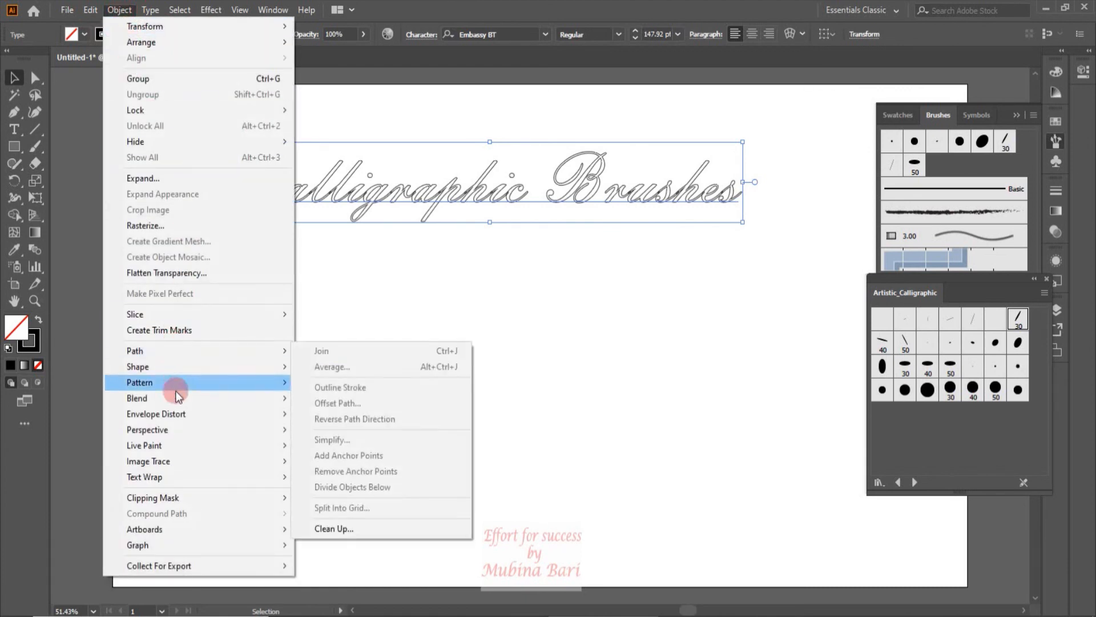
pyautogui.click(176, 179)
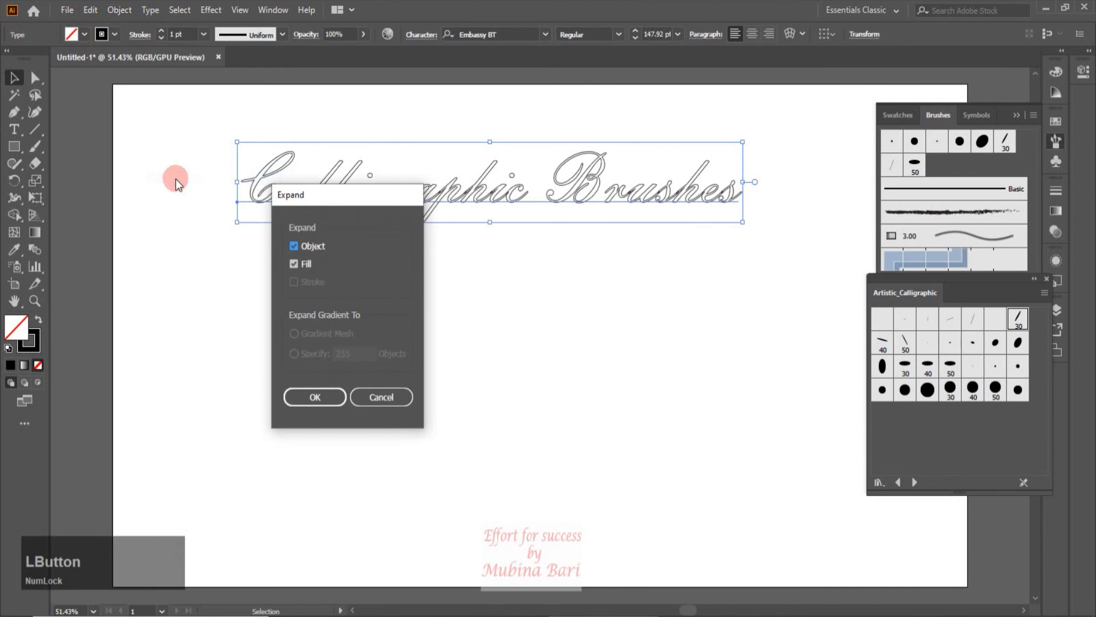
pyautogui.click(300, 397)
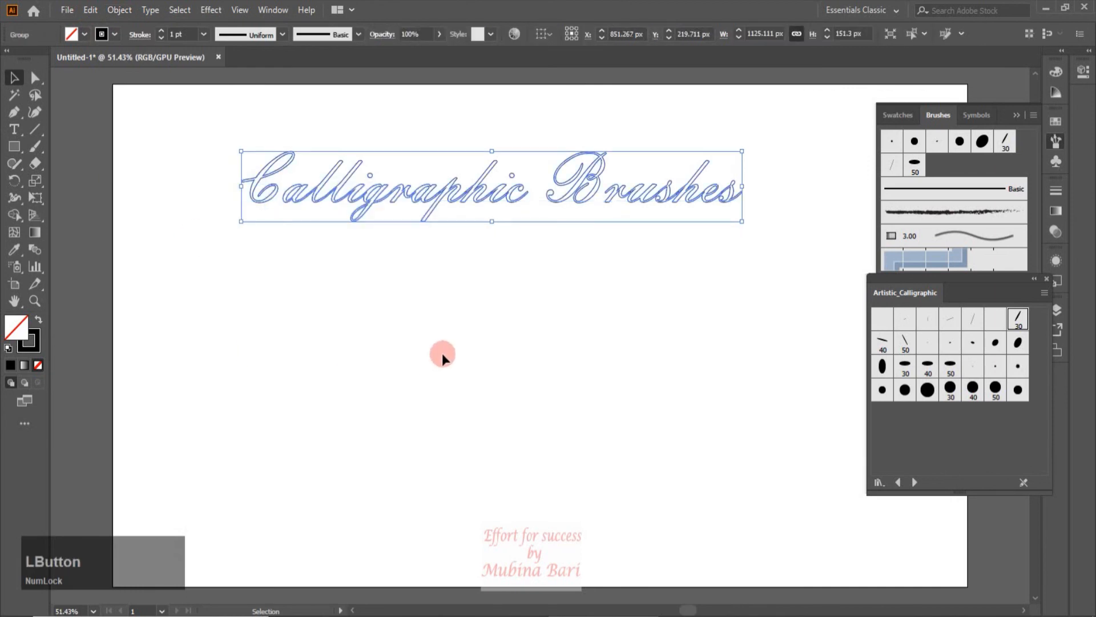
# - Apply the 30 pt. Flat calligraphic brush to the expanded lettering and deselect it
pyautogui.click(451, 334)
pyautogui.click(457, 201)
pyautogui.click(1018, 319)
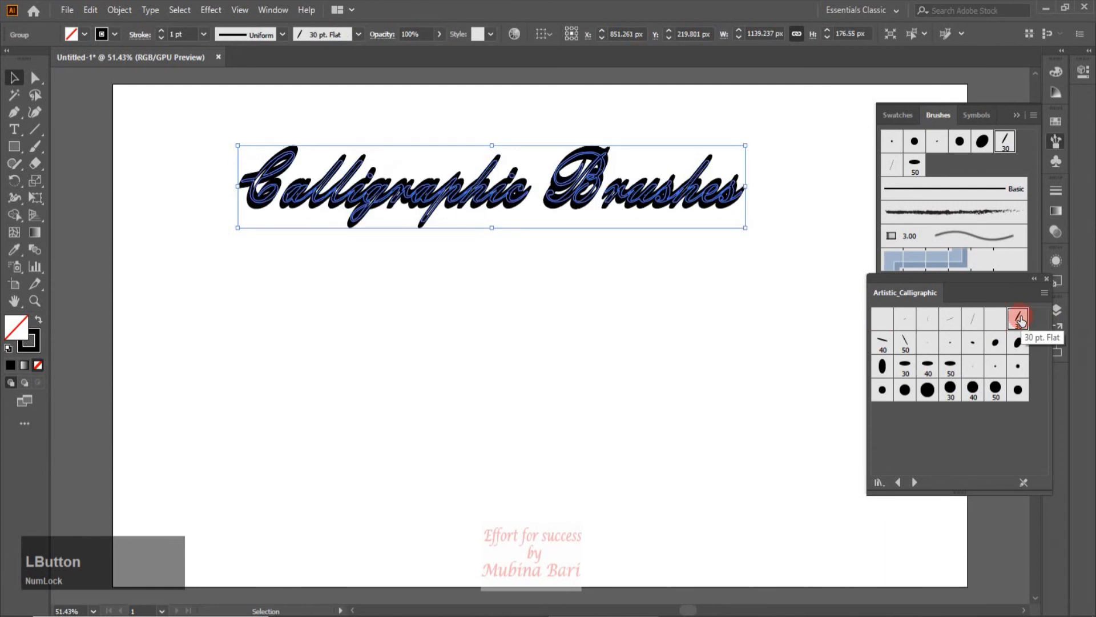
pyautogui.click(770, 319)
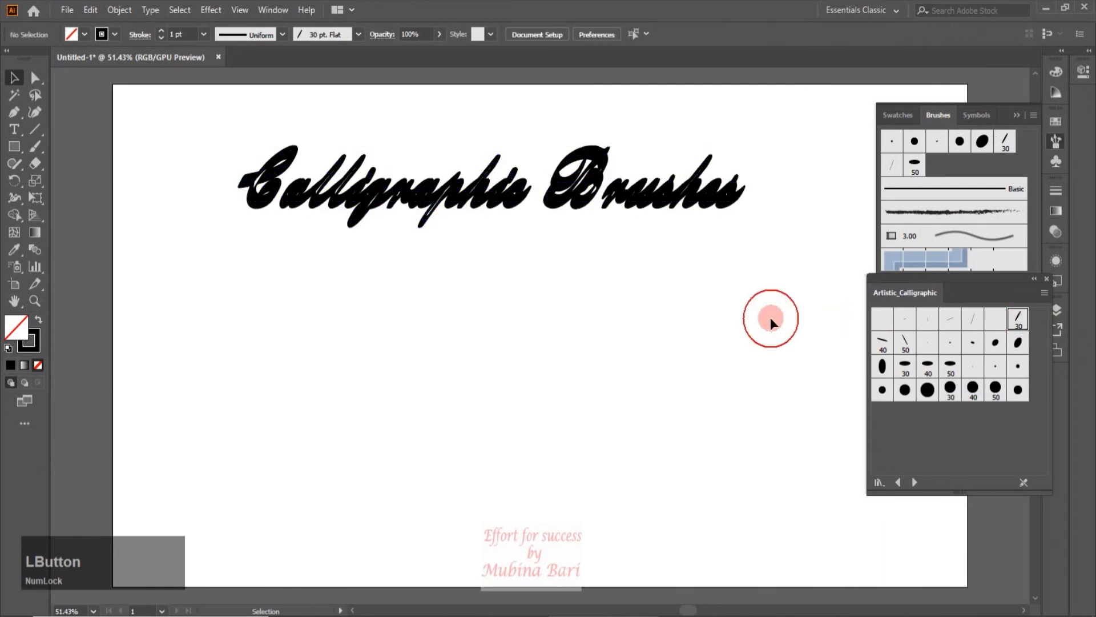
# - Try the 50 pt. Flat, 50 pt. Oval and 10 pt. Flat library brushes on the lettering
pyautogui.click(511, 207)
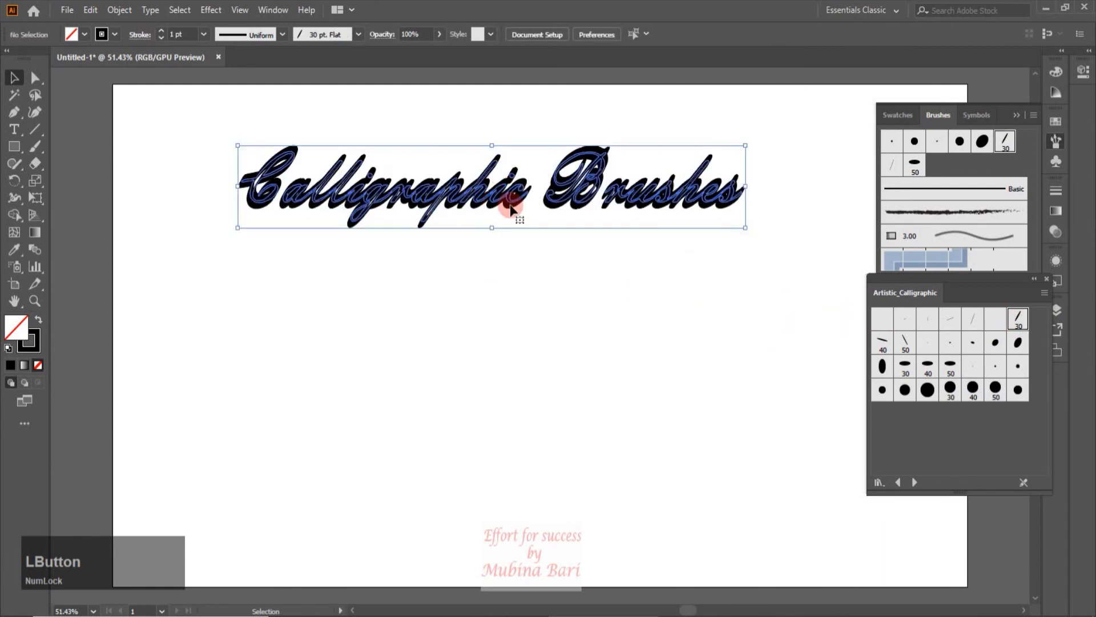
pyautogui.click(905, 343)
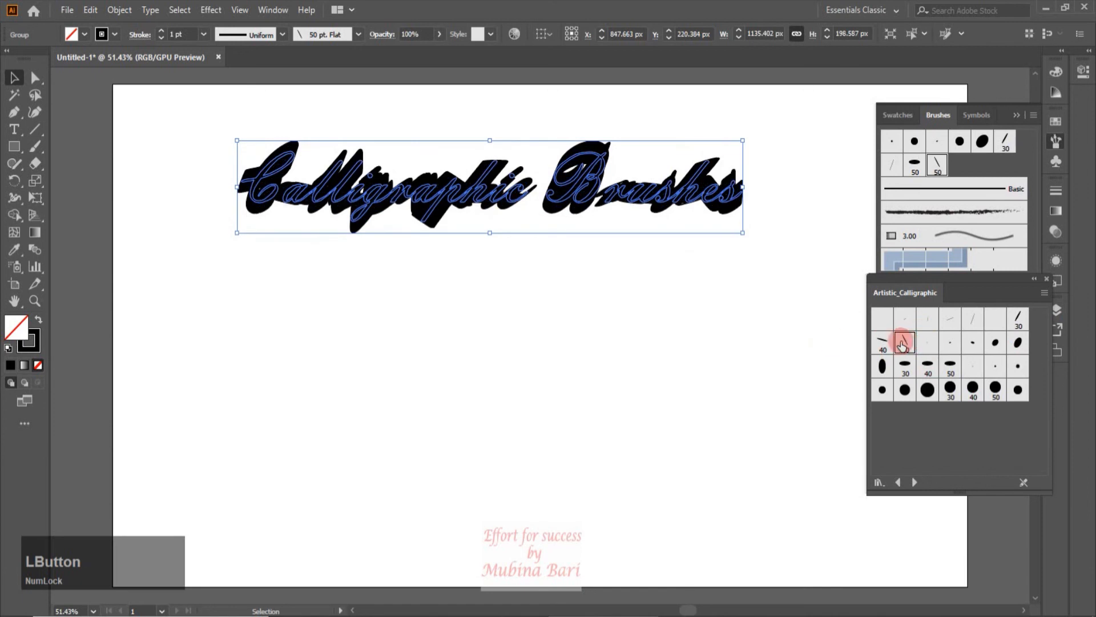
pyautogui.click(950, 366)
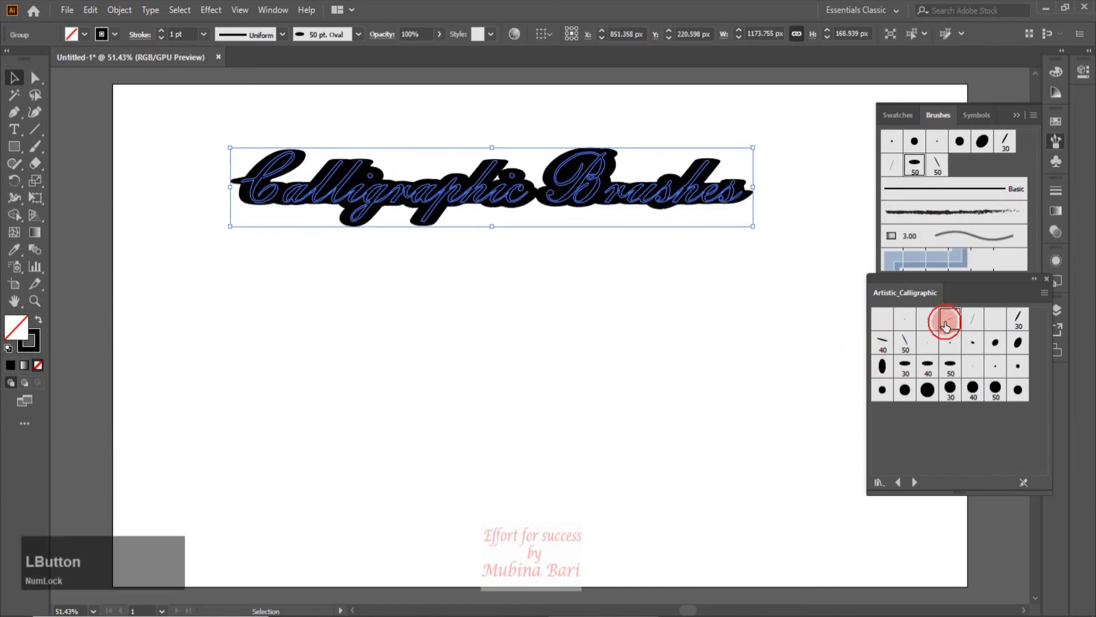
pyautogui.click(946, 323)
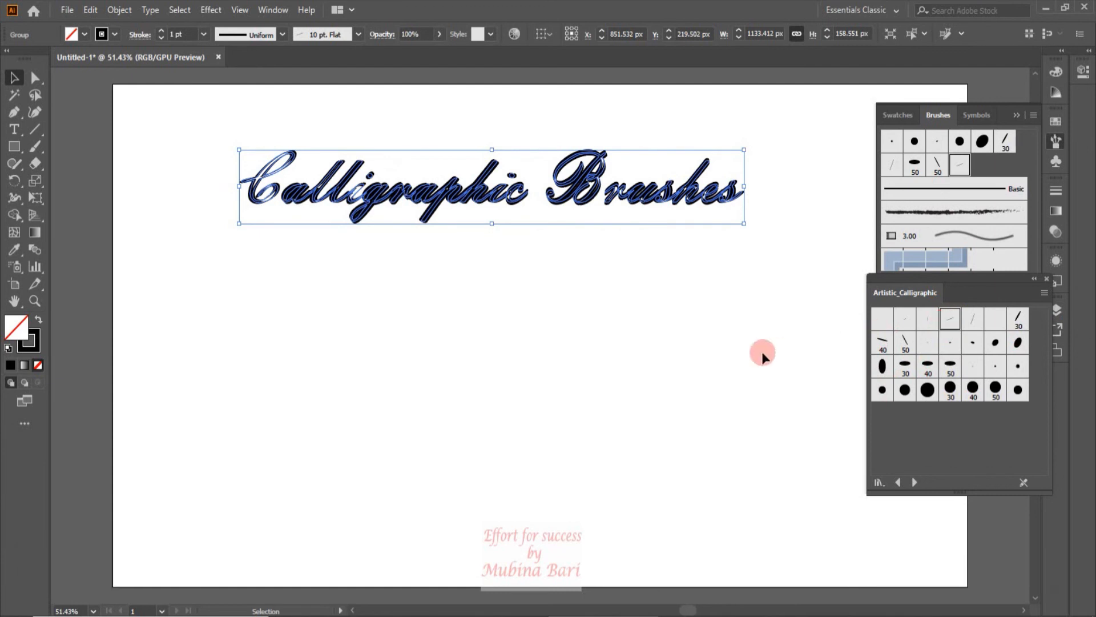
pyautogui.click(737, 355)
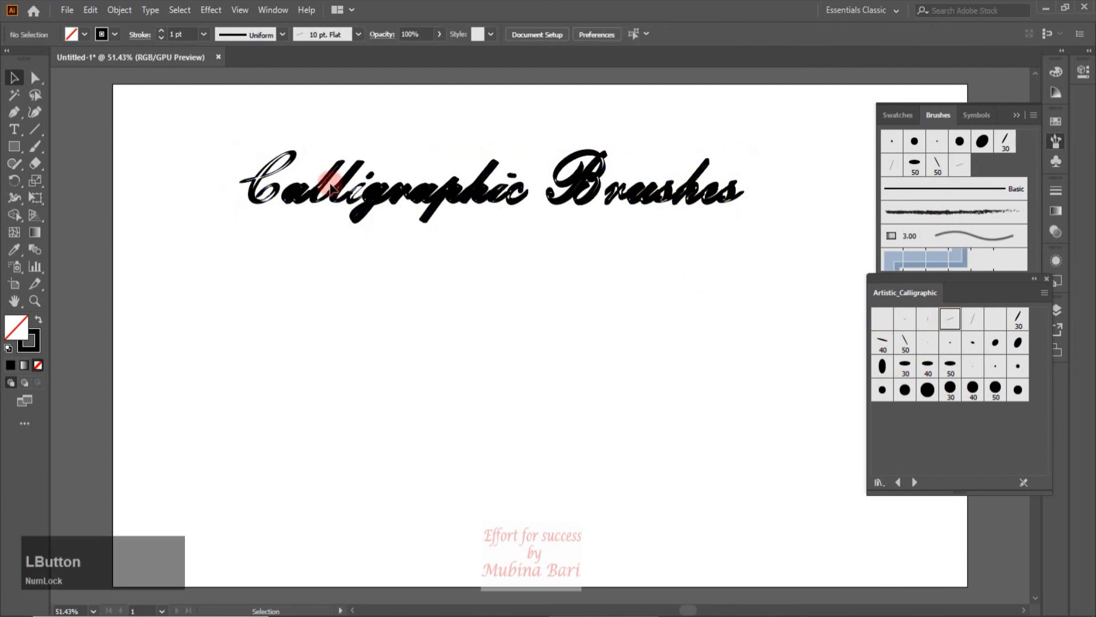
# - Try a red stroke on the lettering, and set its stroke color to RGB Blue
pyautogui.click(600, 195)
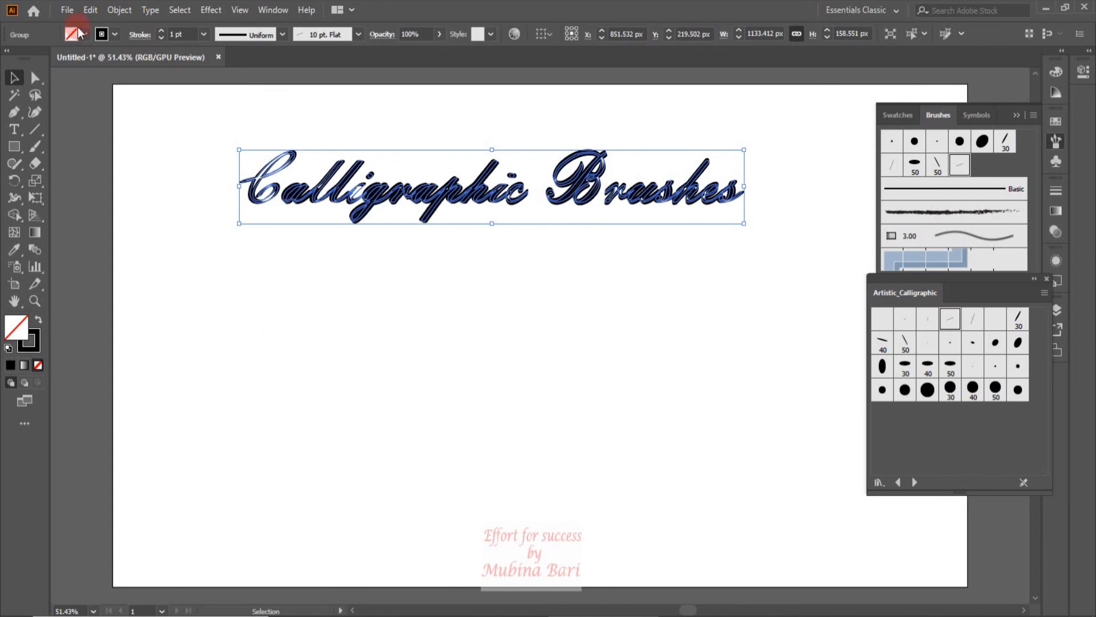
pyautogui.click(112, 34)
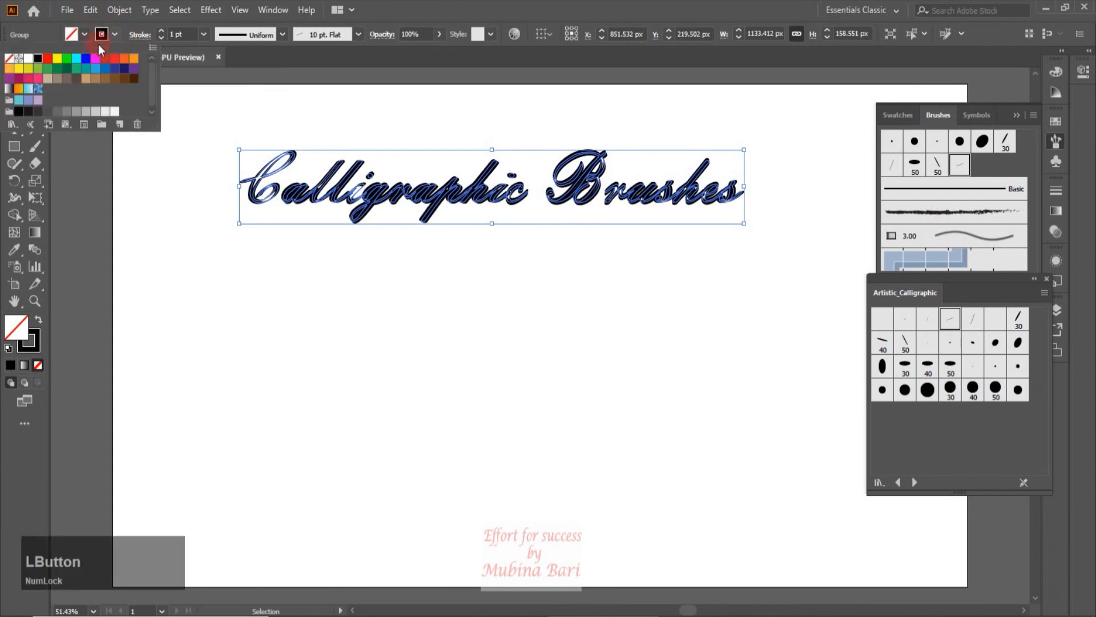
pyautogui.click(47, 59)
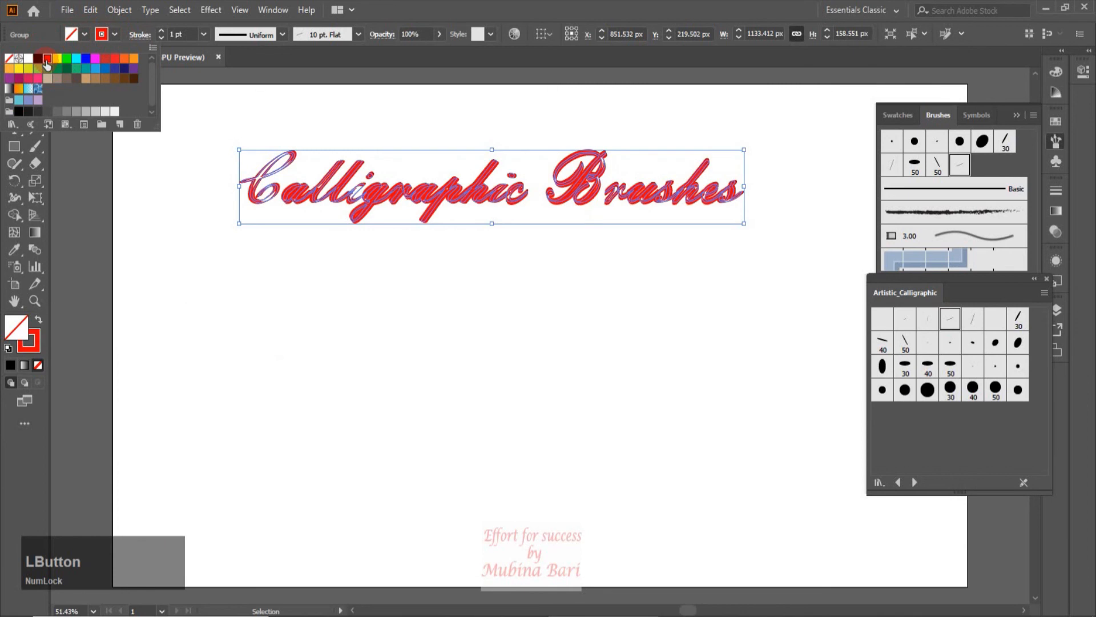
pyautogui.click(85, 58)
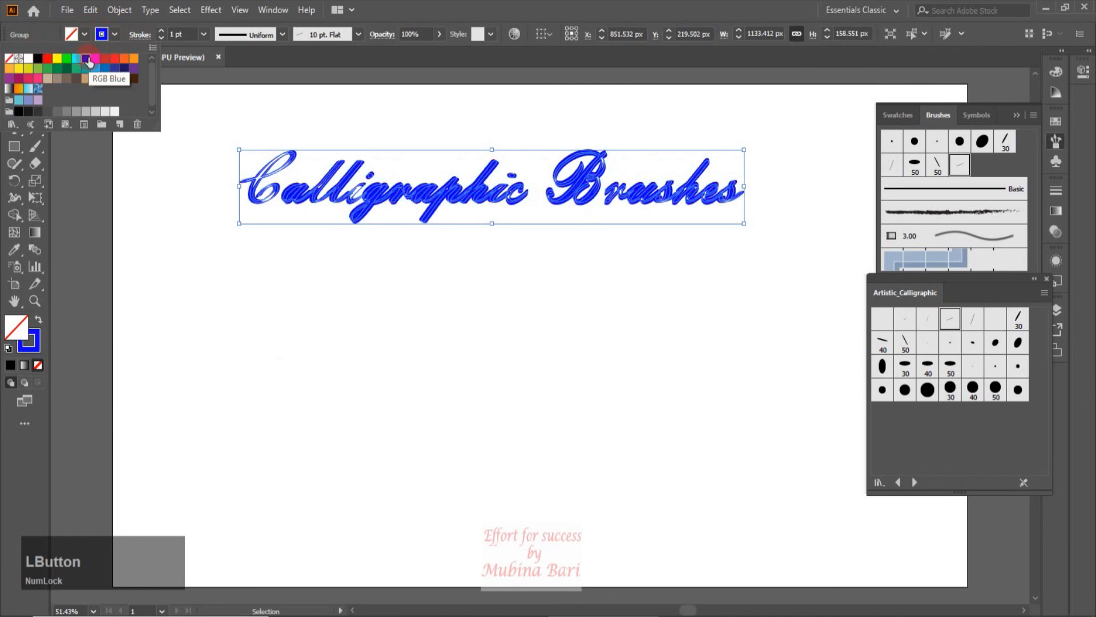
pyautogui.click(239, 336)
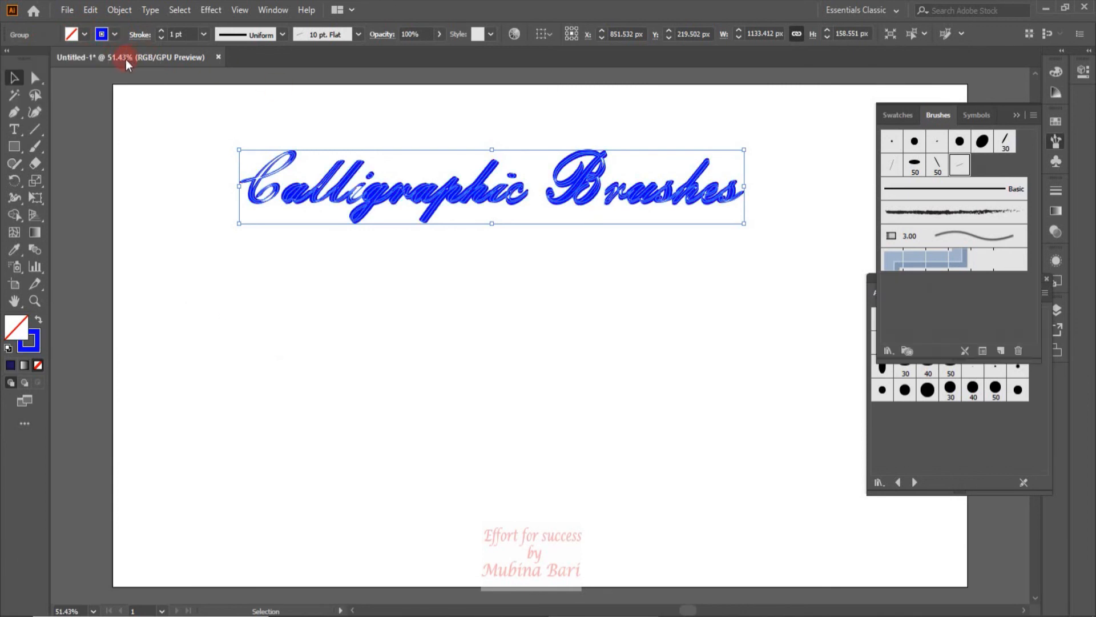
# - Fill the lettering with cyan and apply the 3 pt. Round brush to its stroke
pyautogui.click(87, 36)
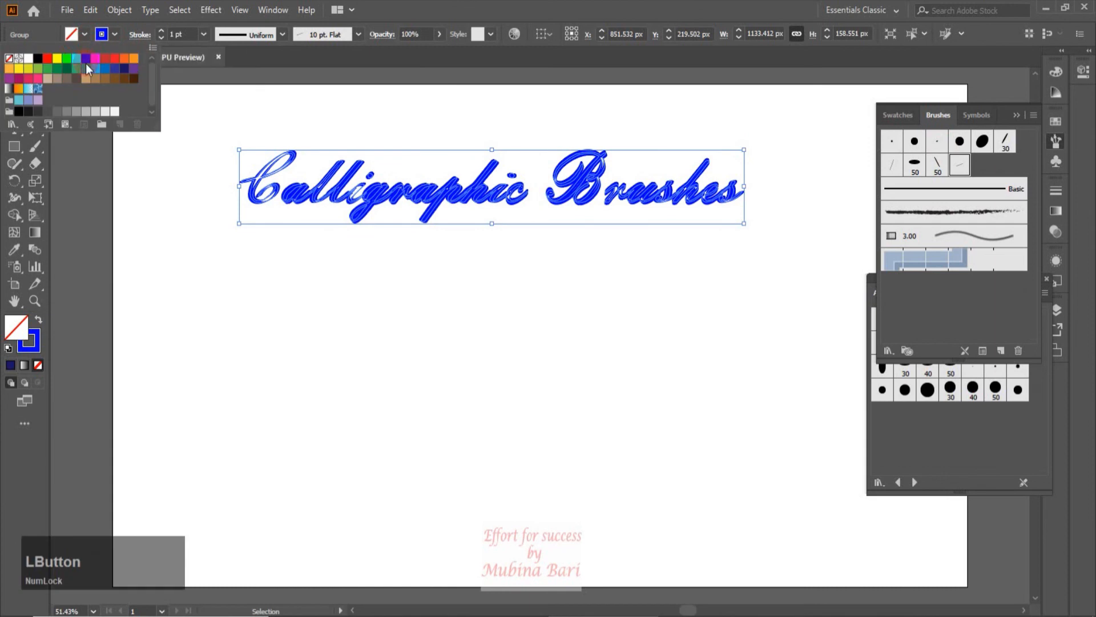
pyautogui.click(75, 58)
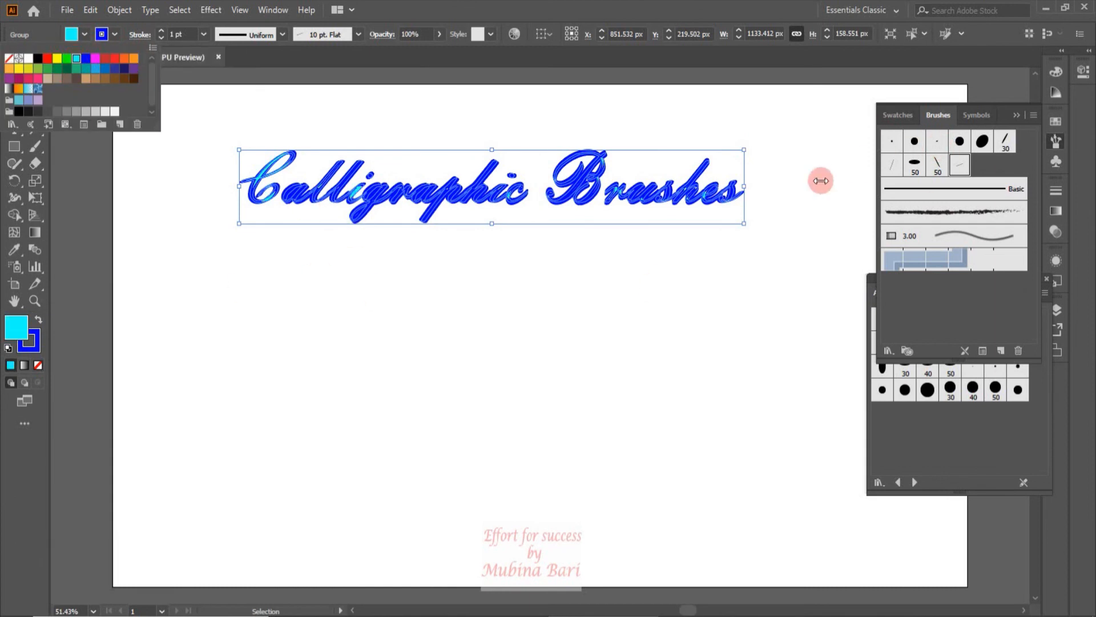
pyautogui.click(890, 149)
pyautogui.click(660, 327)
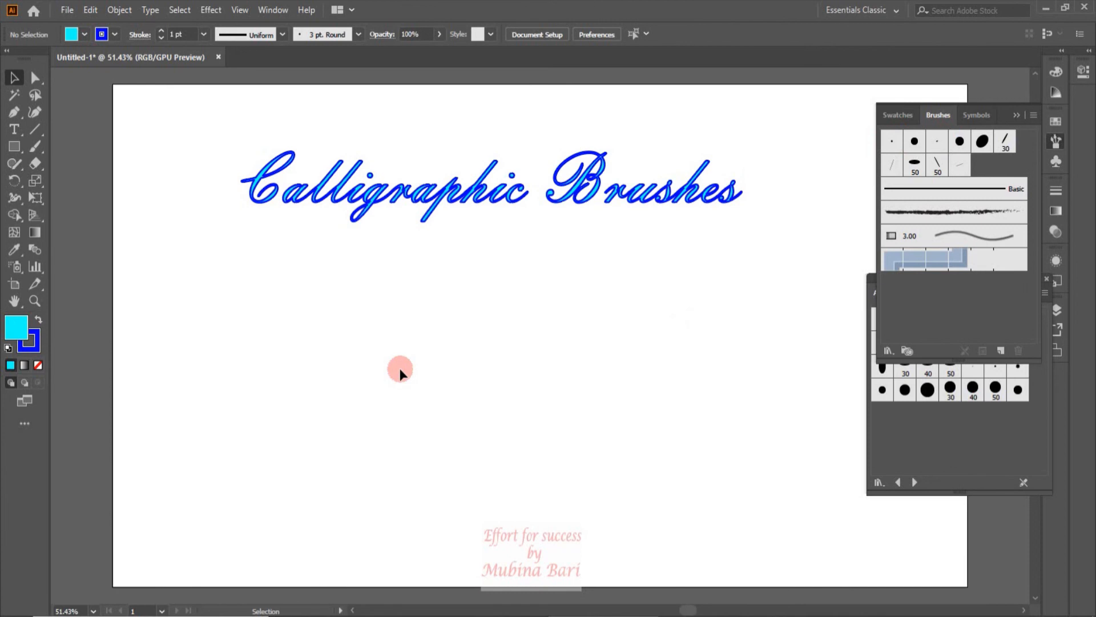
# - Close the Artistic_Calligraphic library and look through the list of available brush libraries
pyautogui.click(996, 284)
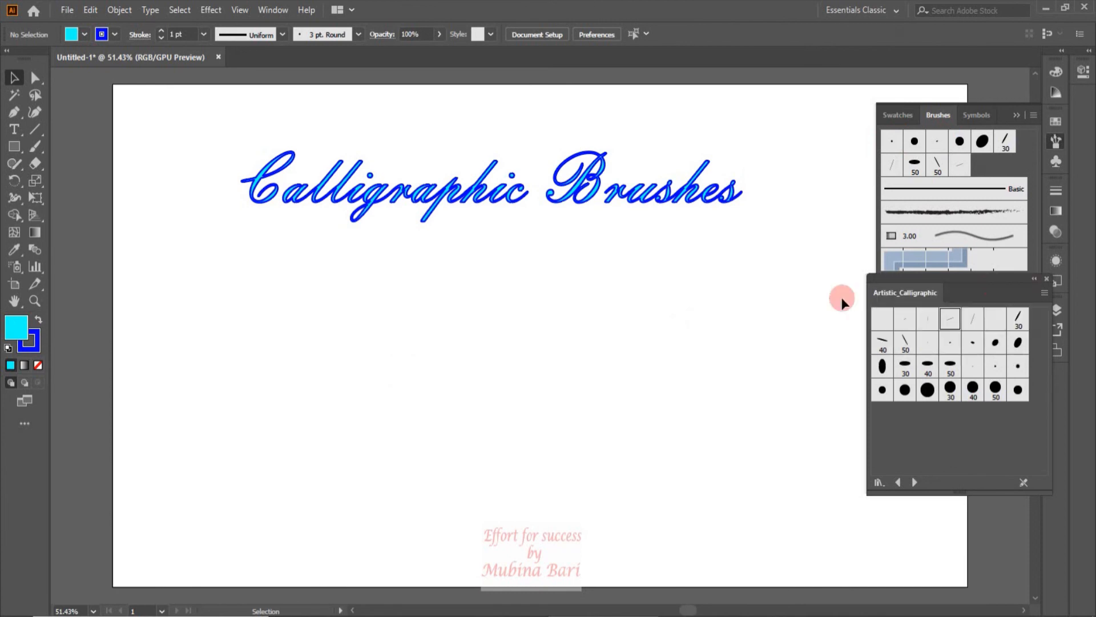
pyautogui.click(1047, 280)
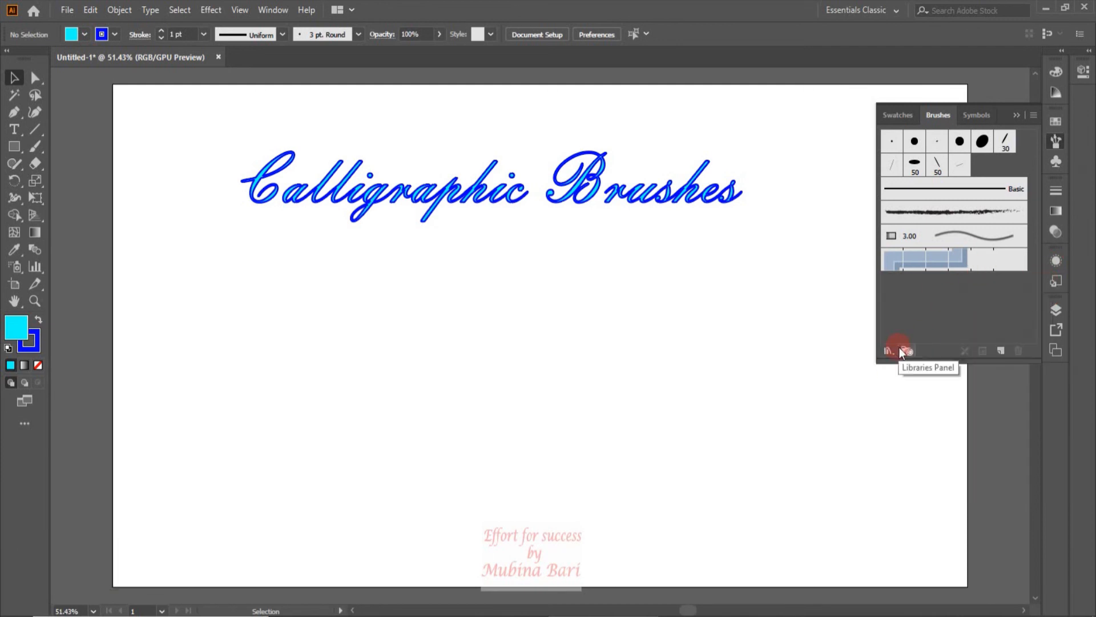
pyautogui.click(889, 351)
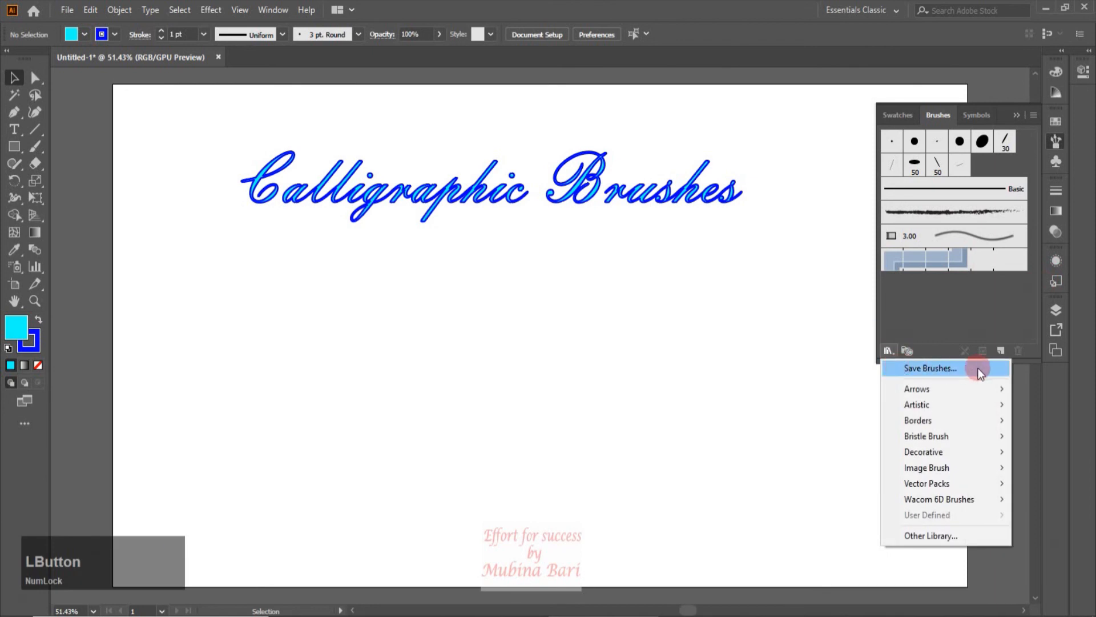
pyautogui.click(835, 371)
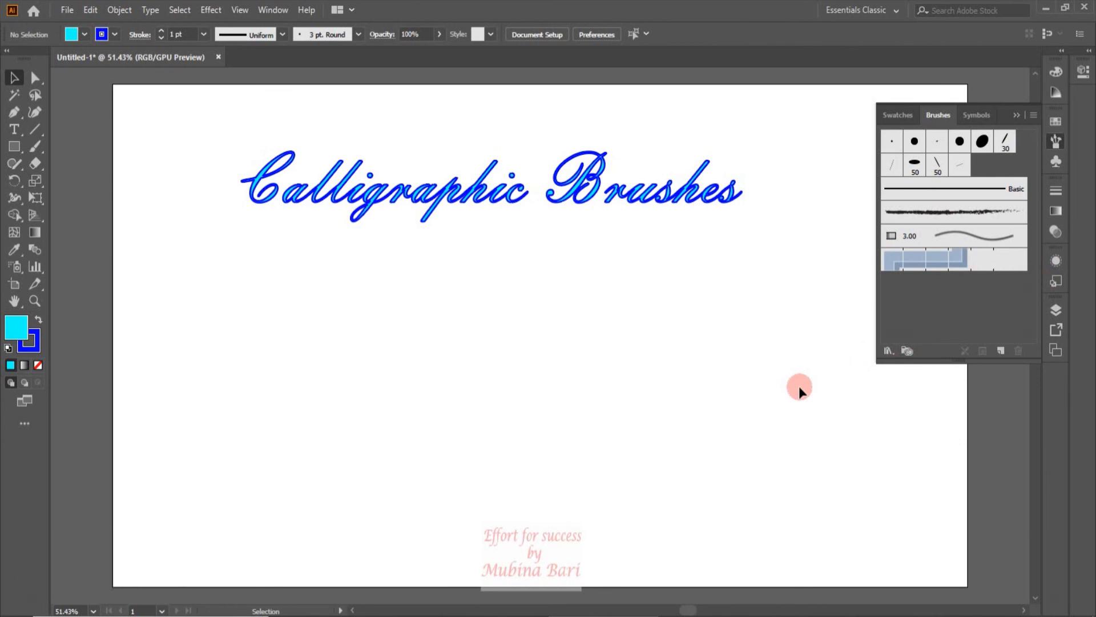
# - Start creating a new brush with nothing selected on the artboard
pyautogui.click(1075, 344)
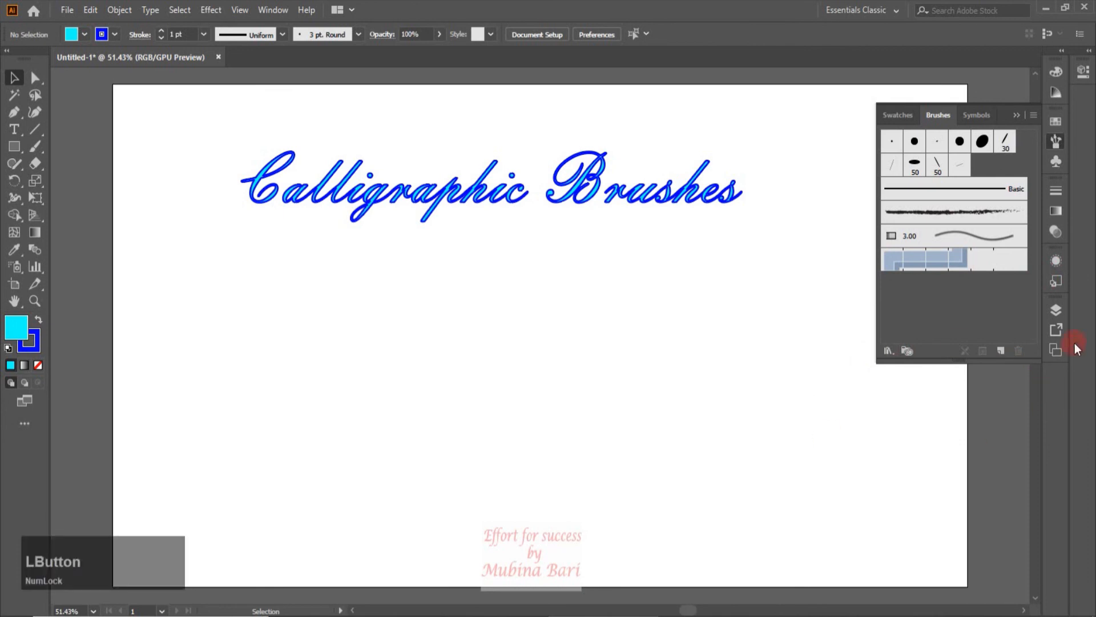
pyautogui.click(1001, 351)
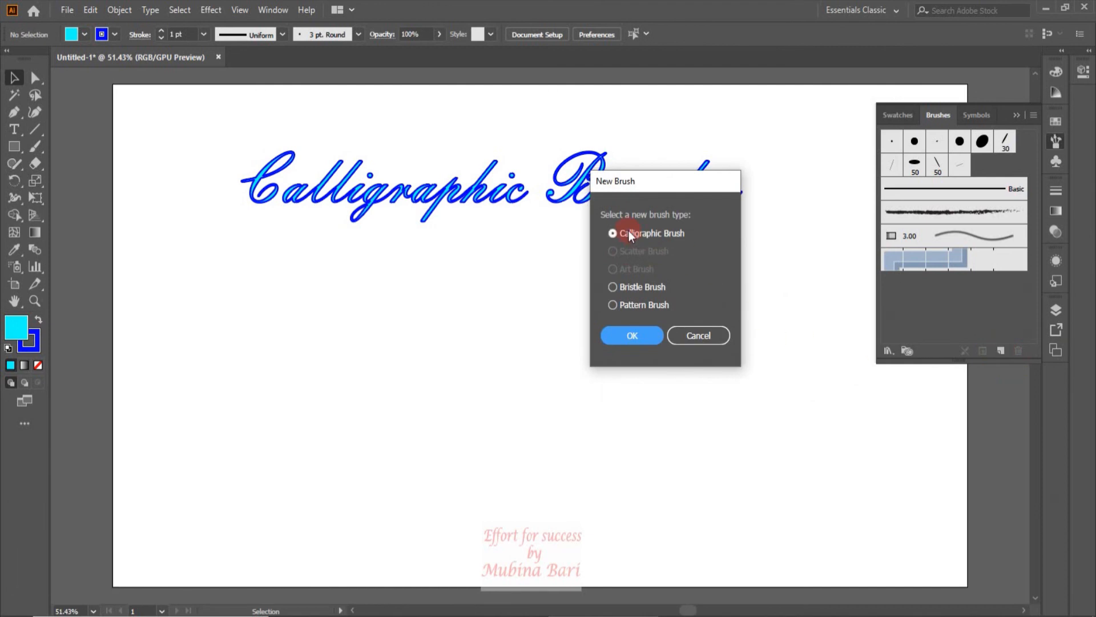